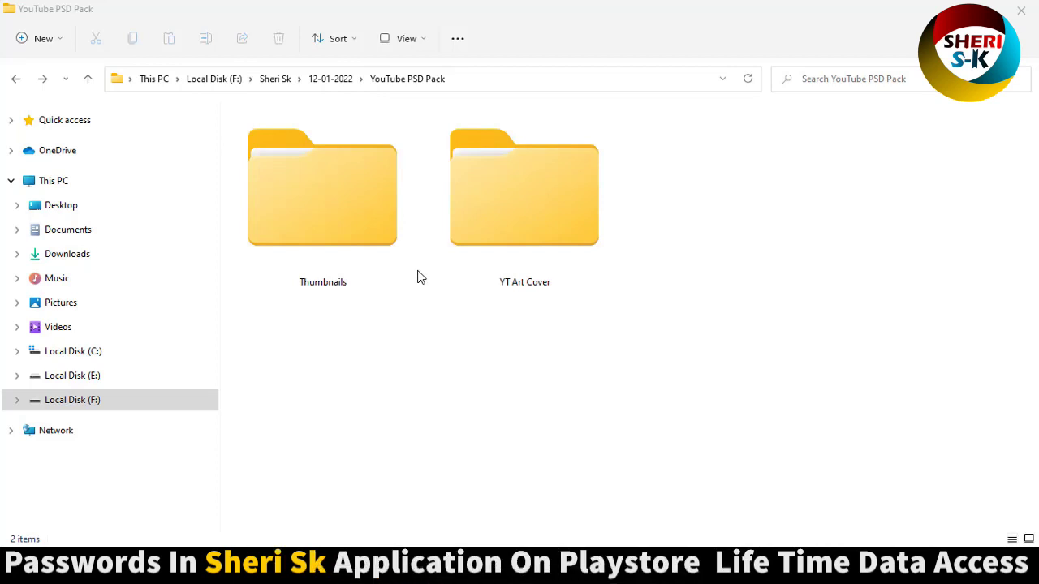
- Select, then deselect, the YT Art Cover folder in the YouTube PSD Pack folder
left_click(474, 172)
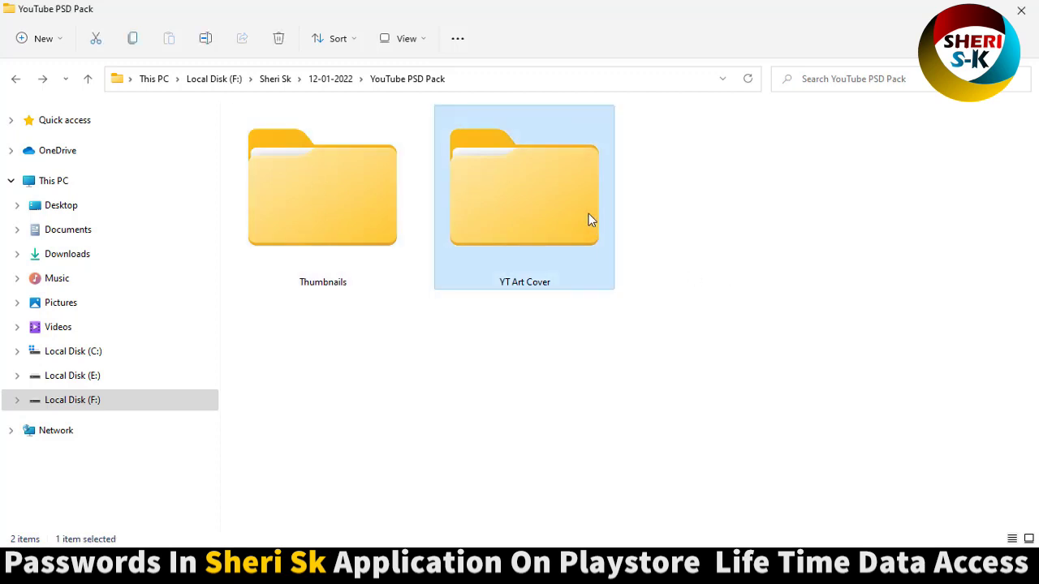
left_click(577, 296)
mouse_move(564, 193)
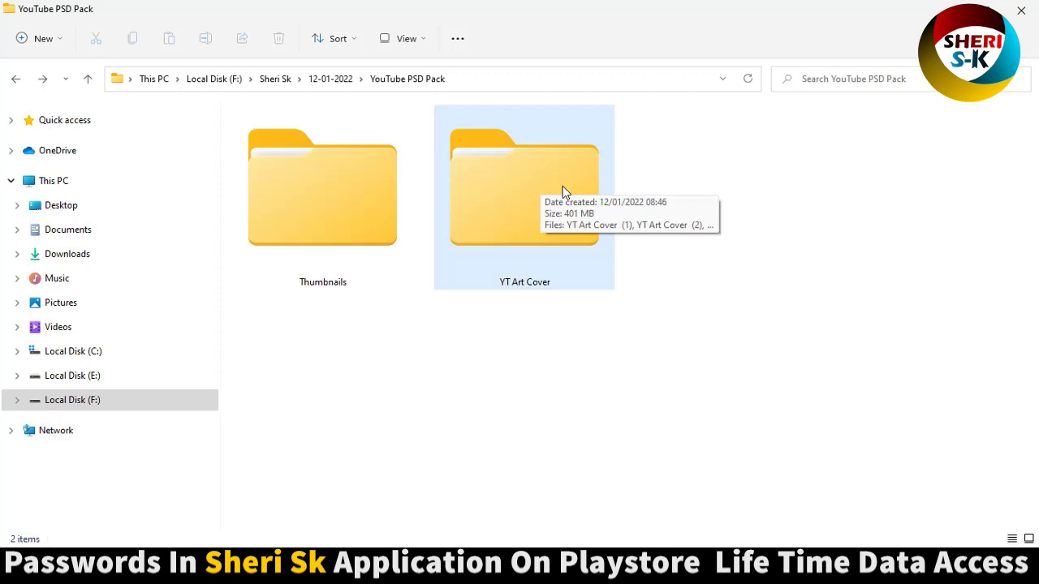
- Browse the 50 Thumbnails designs as enlarged previews, then return to the pack folder
double_click(346, 233)
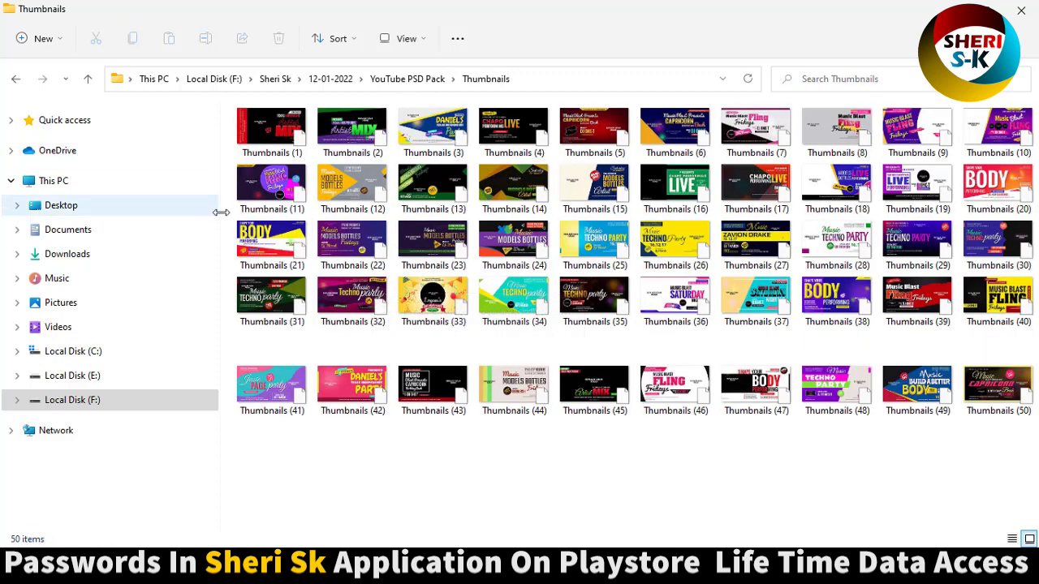
scroll(430, 274, "up", 2, "ctrl")
scroll(430, 275, "up", 2, "ctrl")
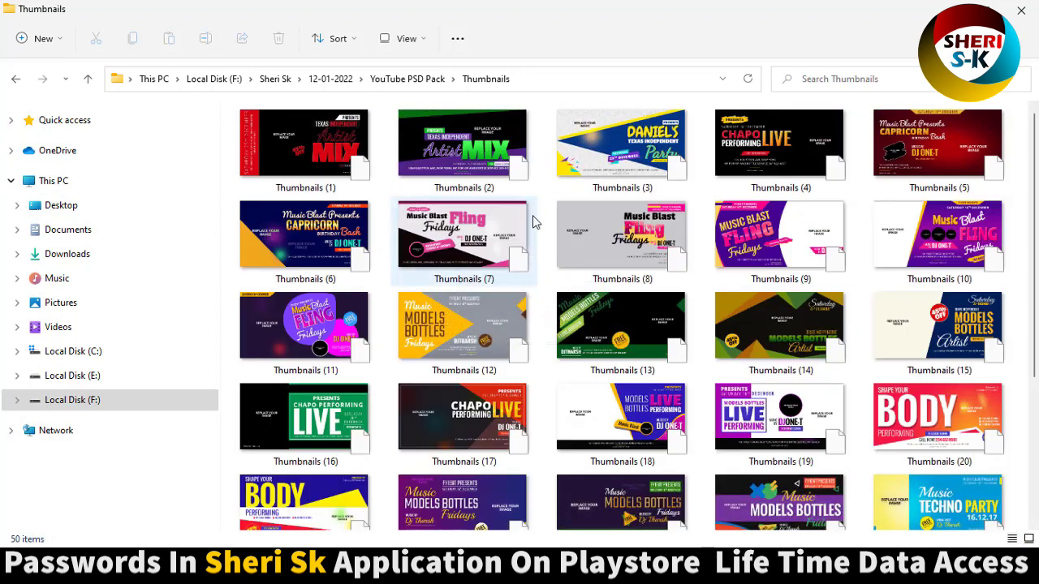
scroll(534, 223, "down", 5)
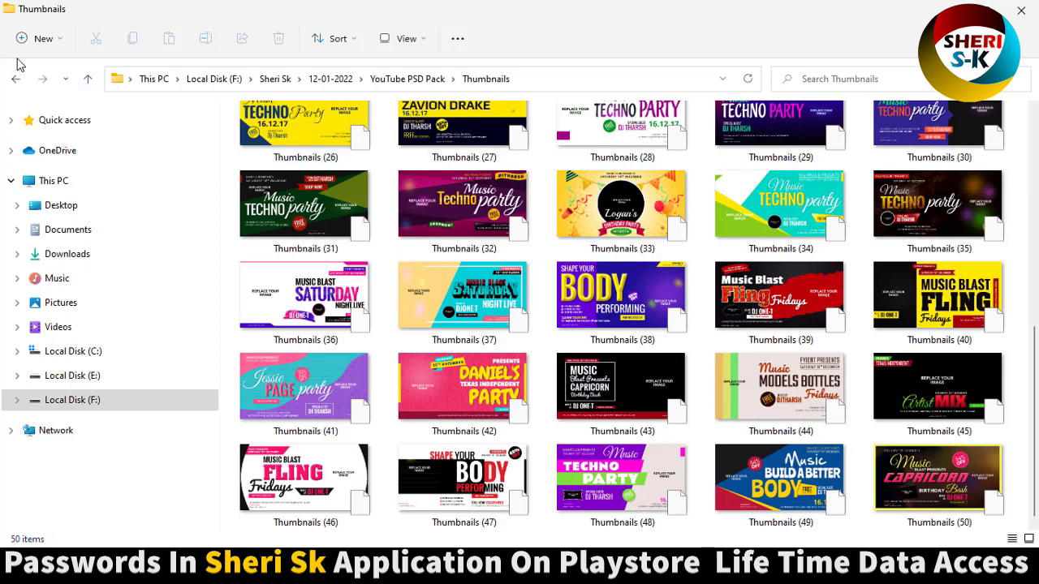
key("BackSpace")
- View the 16 YT Art Cover designs, then select Thumbnails (1) in the Thumbnails folder
double_click(500, 188)
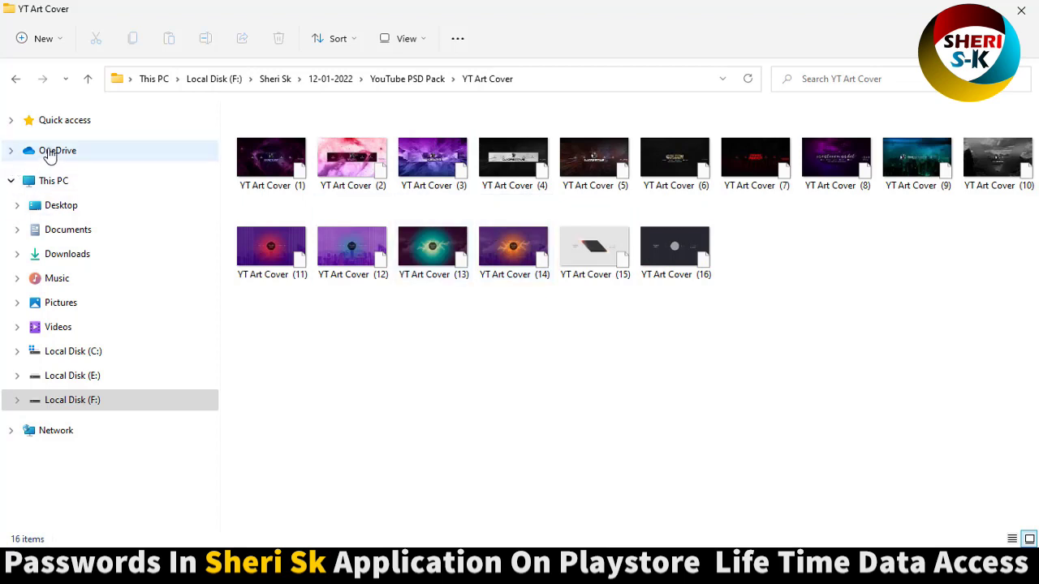
left_click(15, 79)
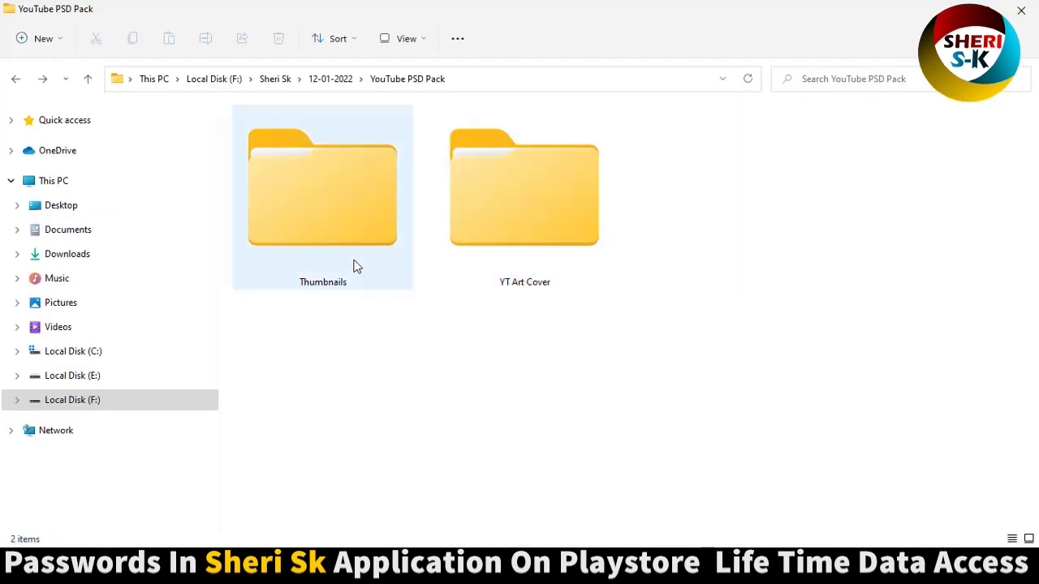
double_click(348, 241)
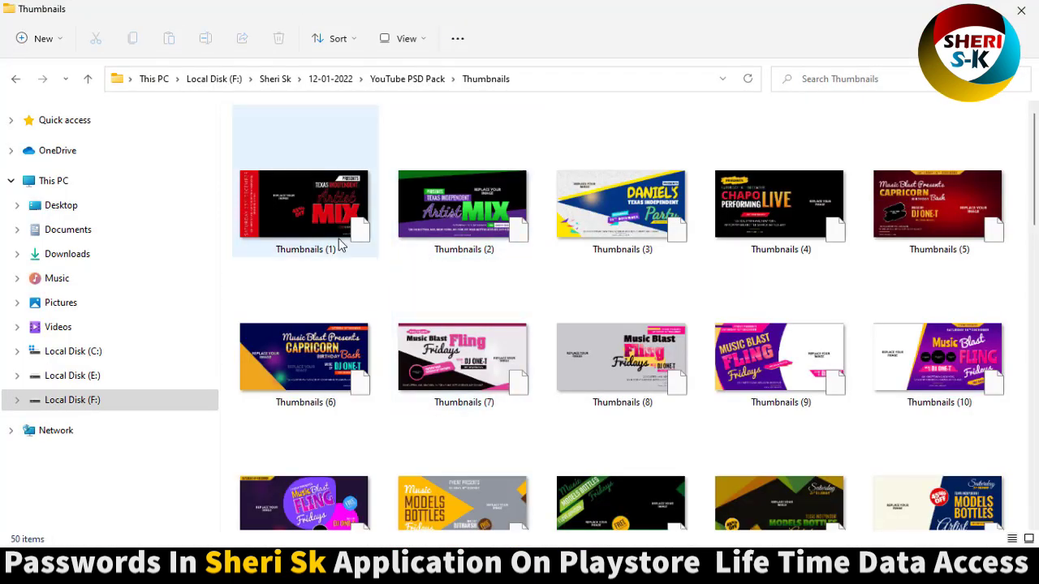
left_click(328, 208)
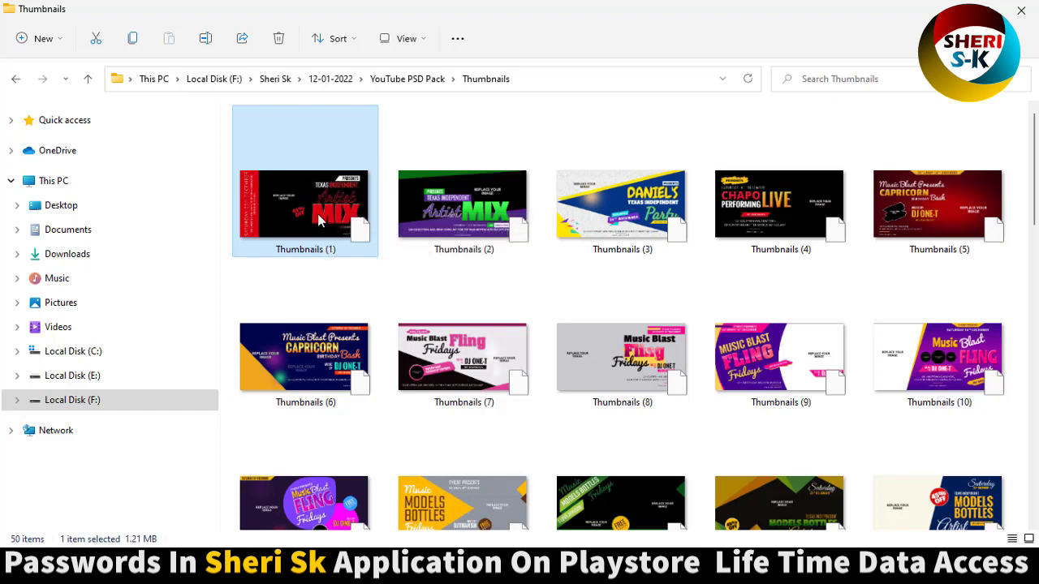
- Open Thumbnails (1).psd in a floating window and resize it to 1289 × 720 pixels
double_click(319, 219)
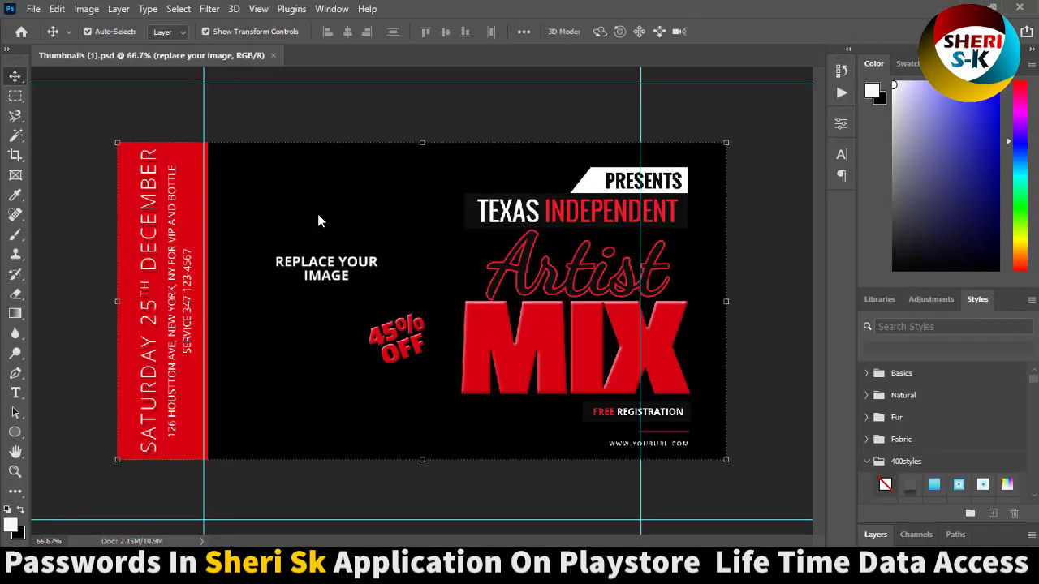
left_click_drag(194, 56, 245, 103)
right_click(246, 103)
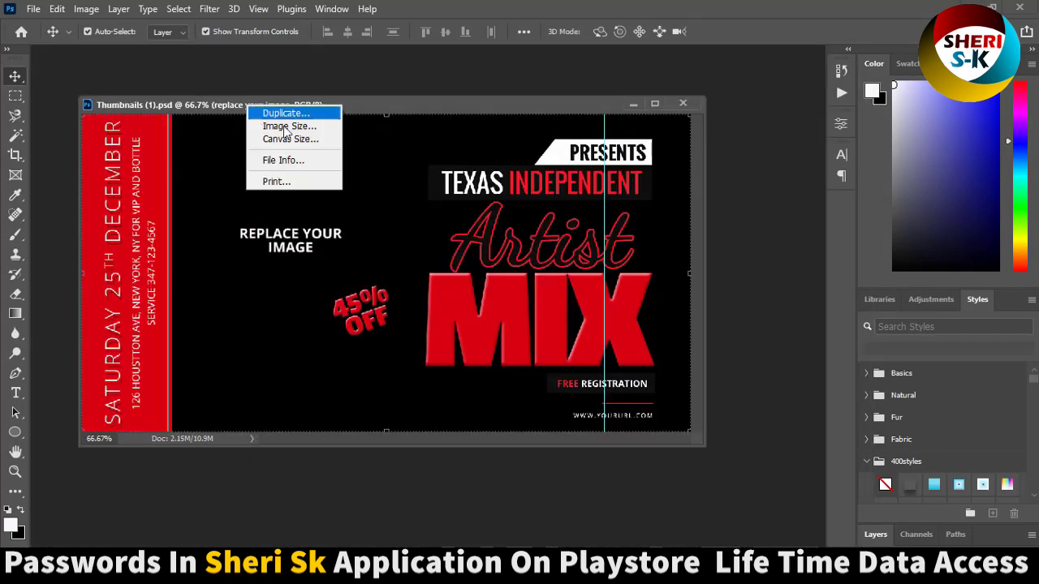
left_click(318, 131)
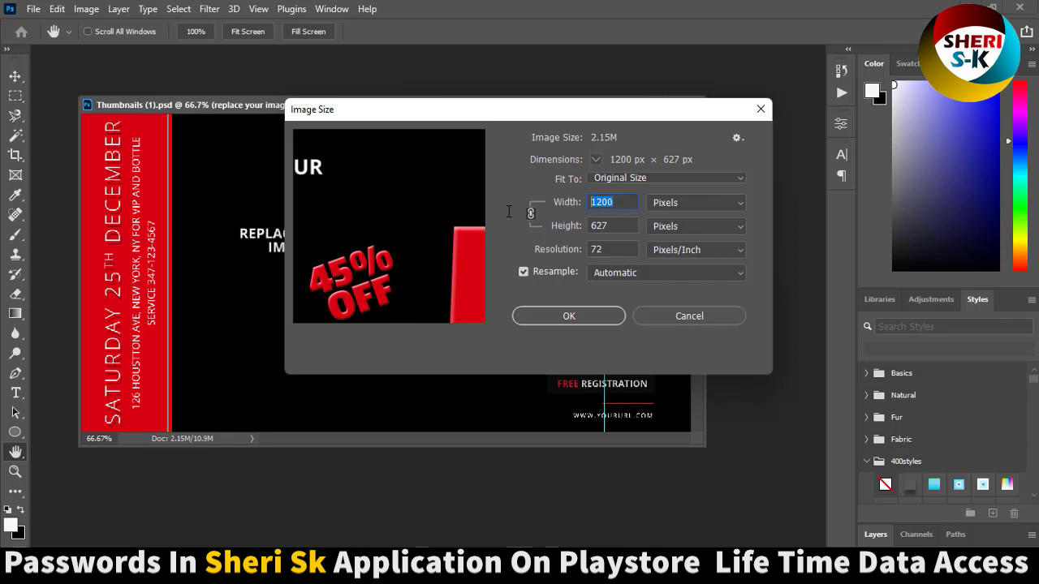
type("12")
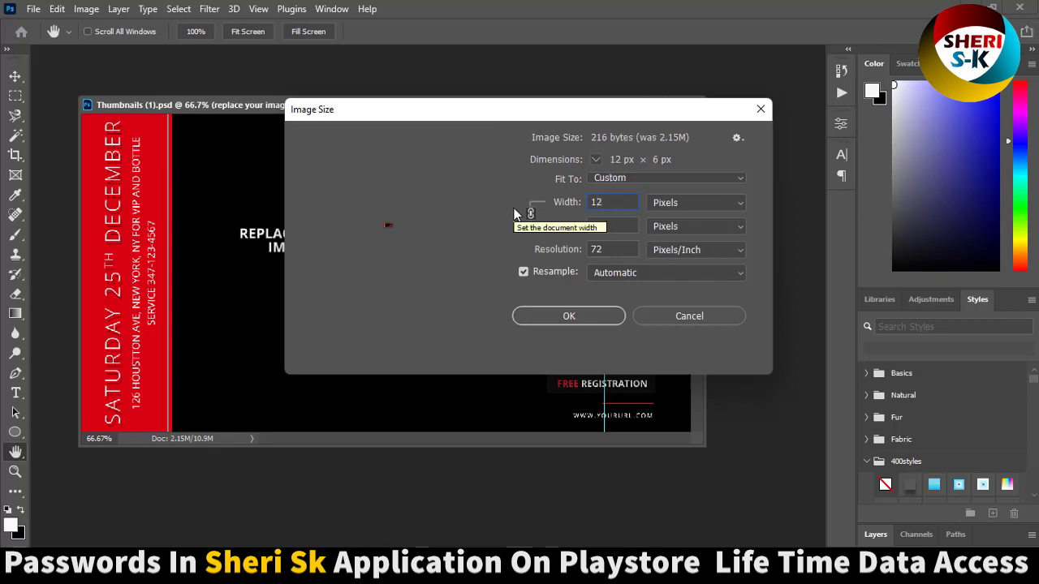
type("89")
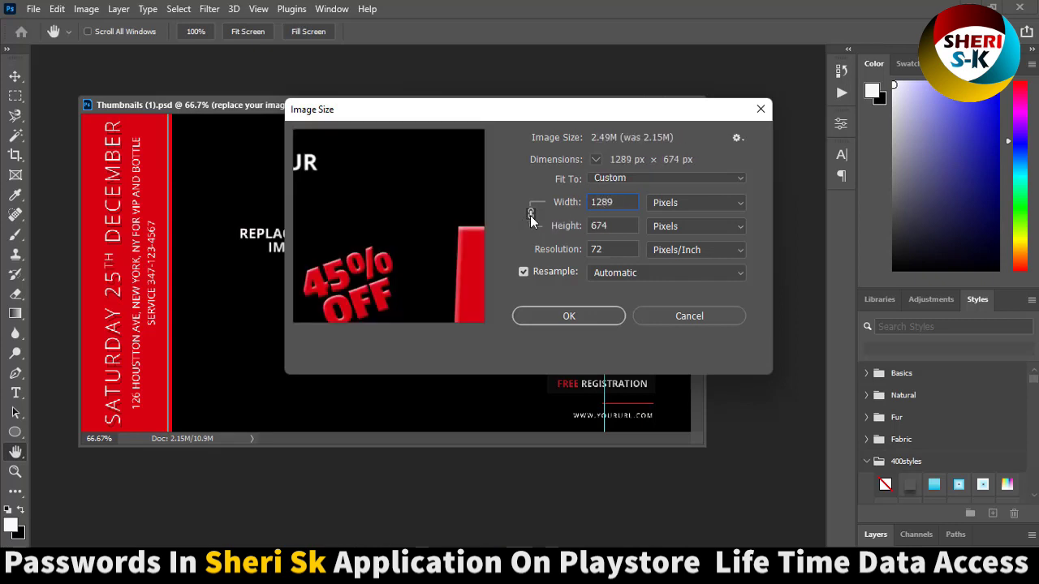
key("Tab")
type("7")
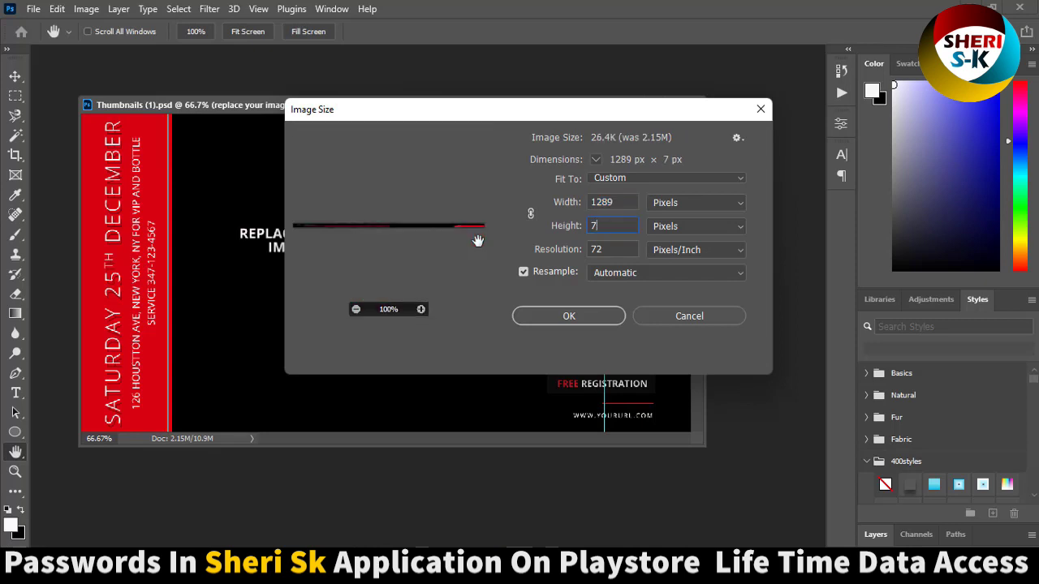
type("20")
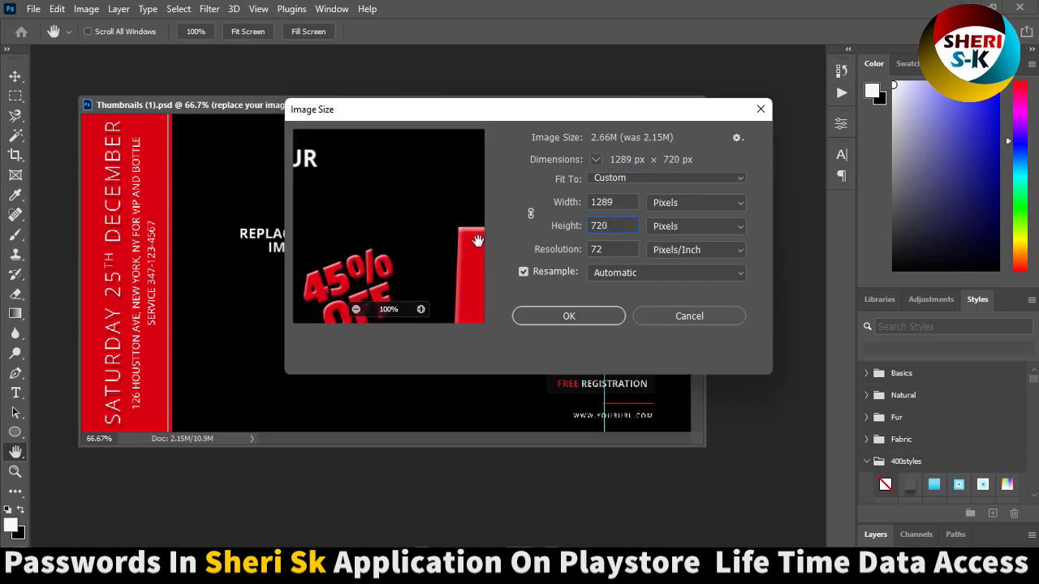
left_click(568, 315)
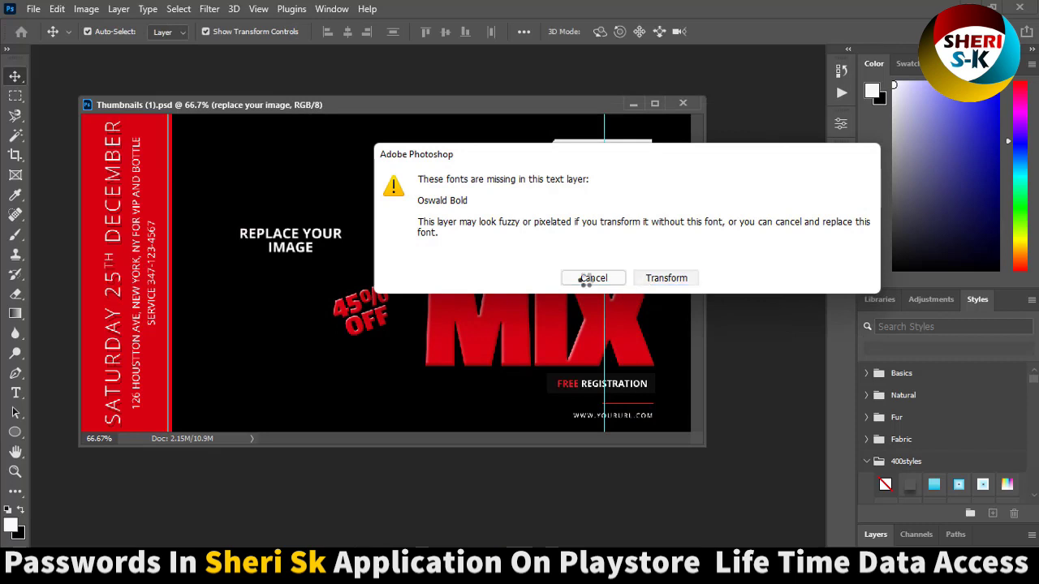
- Transform despite the missing Oswald Bold font, zoom out, and select the colour and MIX layers
left_click(584, 277)
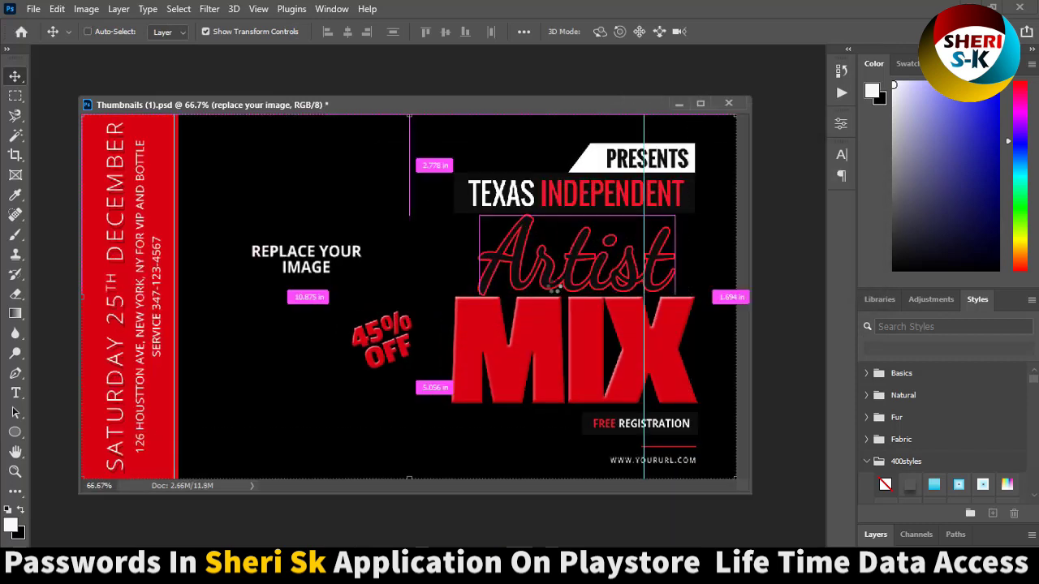
key("ctrl+minus")
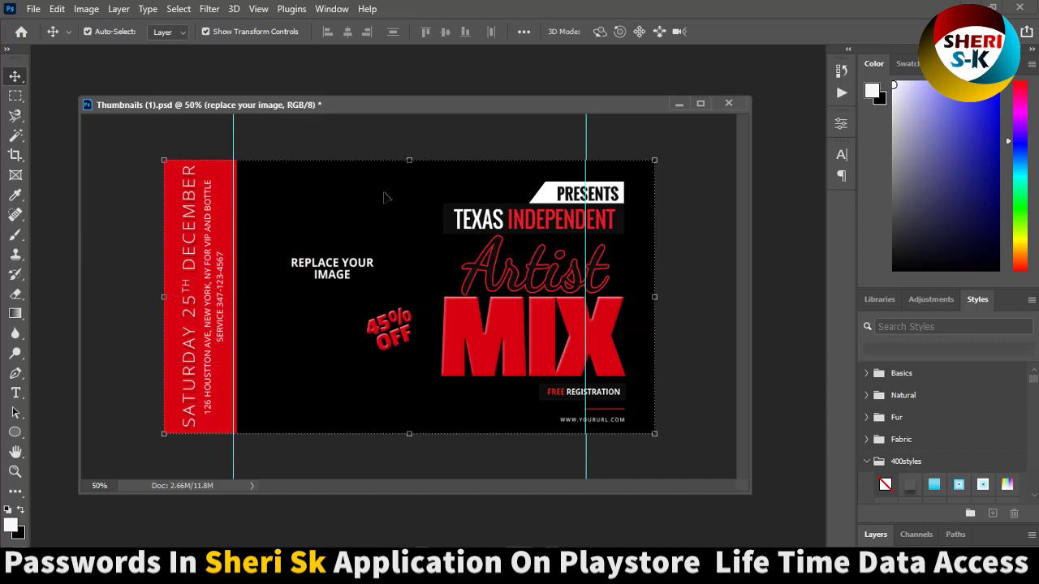
left_click(391, 232)
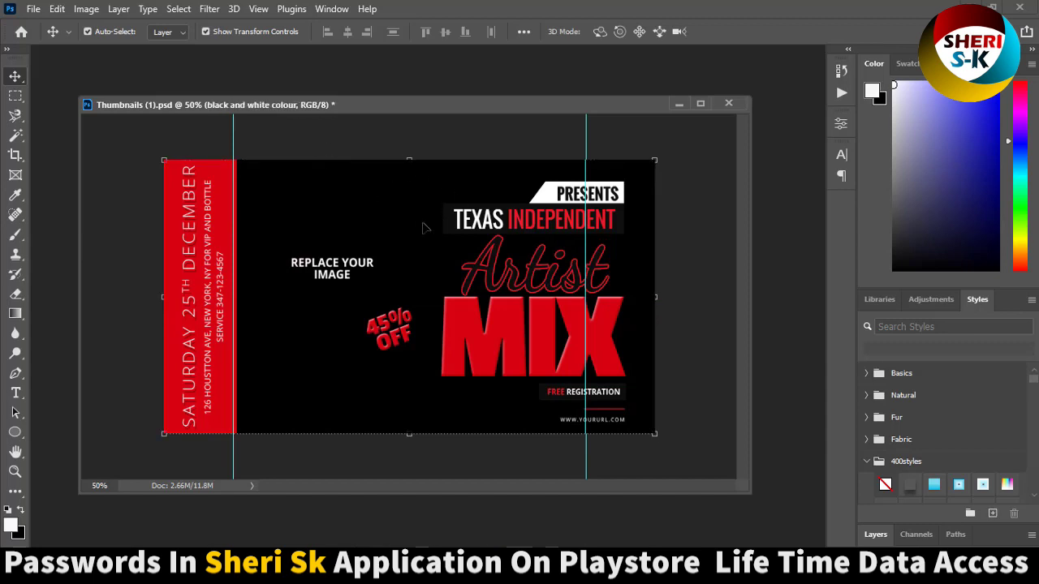
left_click_drag(933, 475, 690, 423)
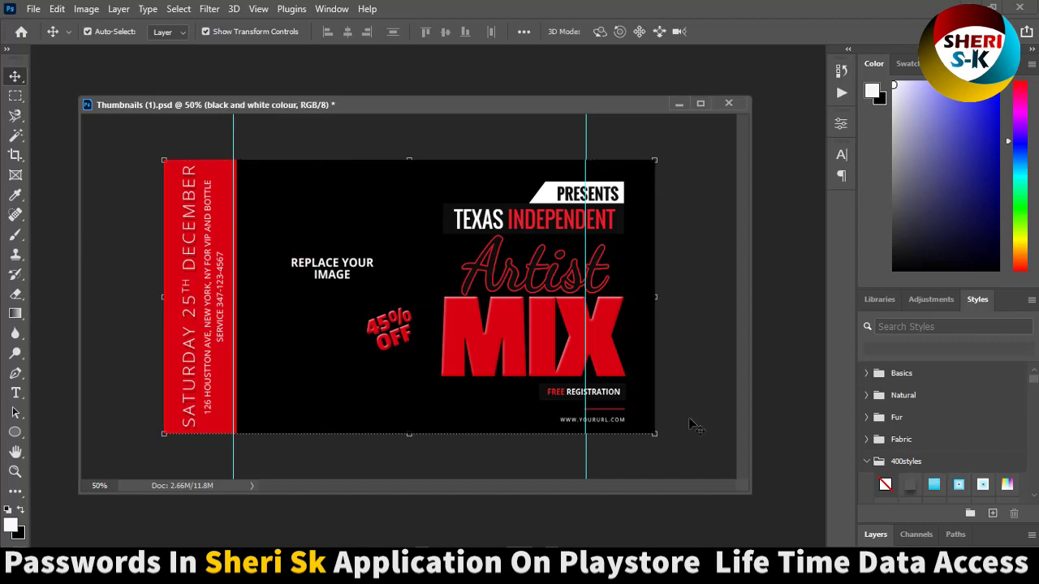
left_click(503, 341)
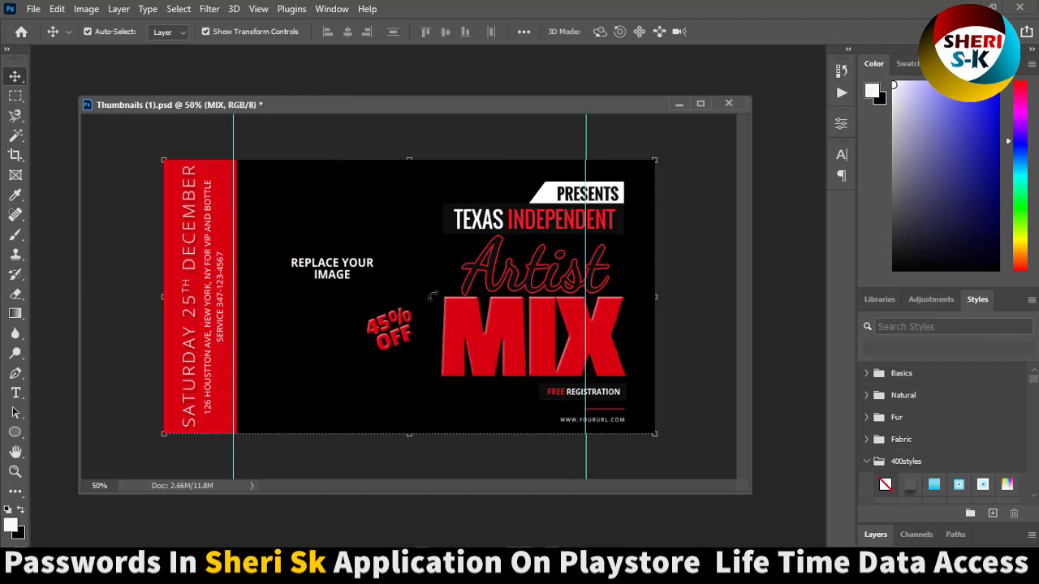
- Toggle the FREE REGISTRATION underline and url group, then hide the 'replace your image' layer
left_click(876, 535)
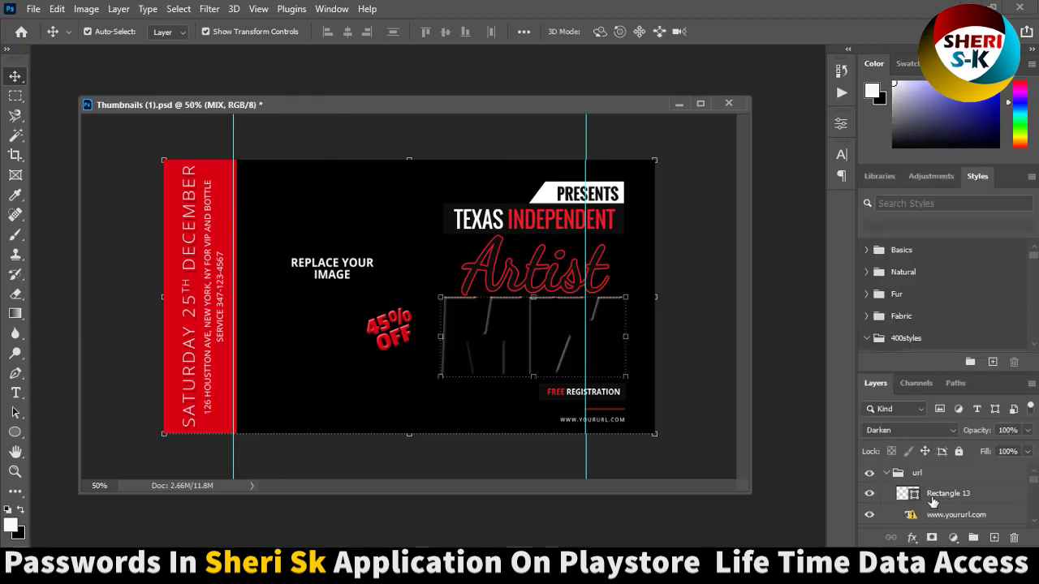
left_click(869, 493)
left_click(870, 494)
left_click(870, 477)
scroll(873, 499, "down", 2)
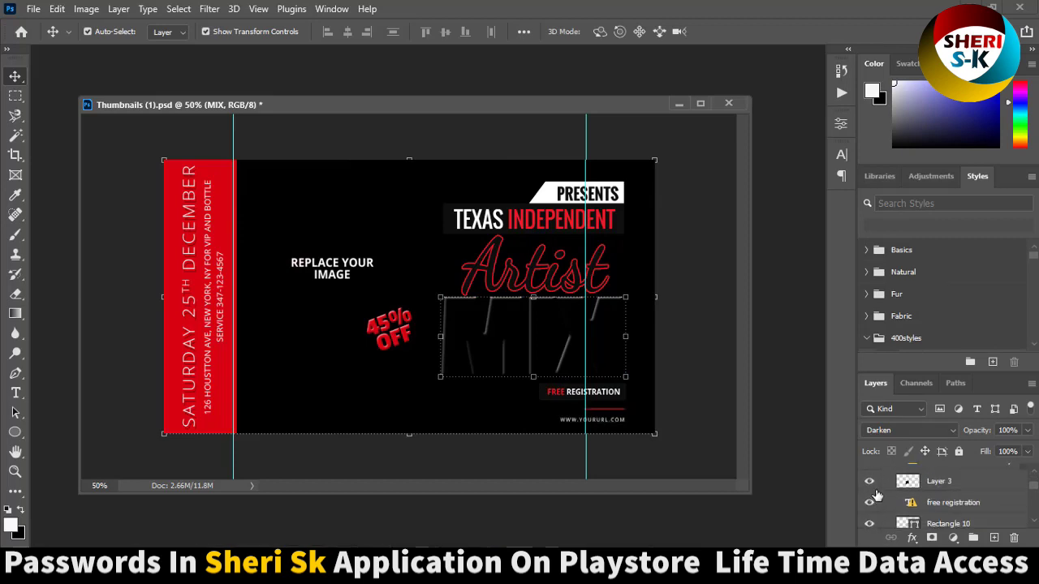
scroll(872, 491, "down", 2)
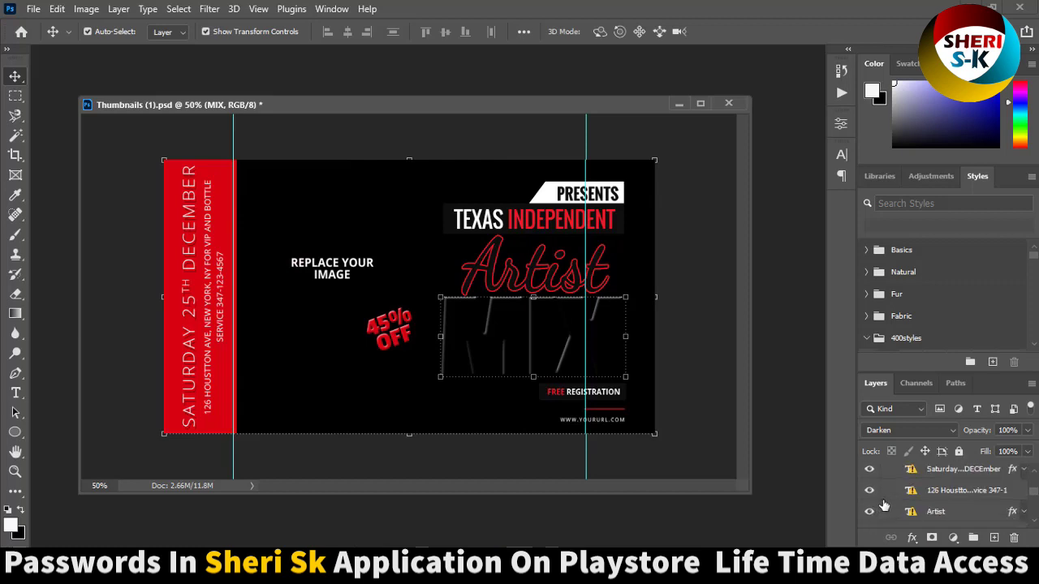
scroll(885, 499, "down", 2)
scroll(896, 513, "down", 2)
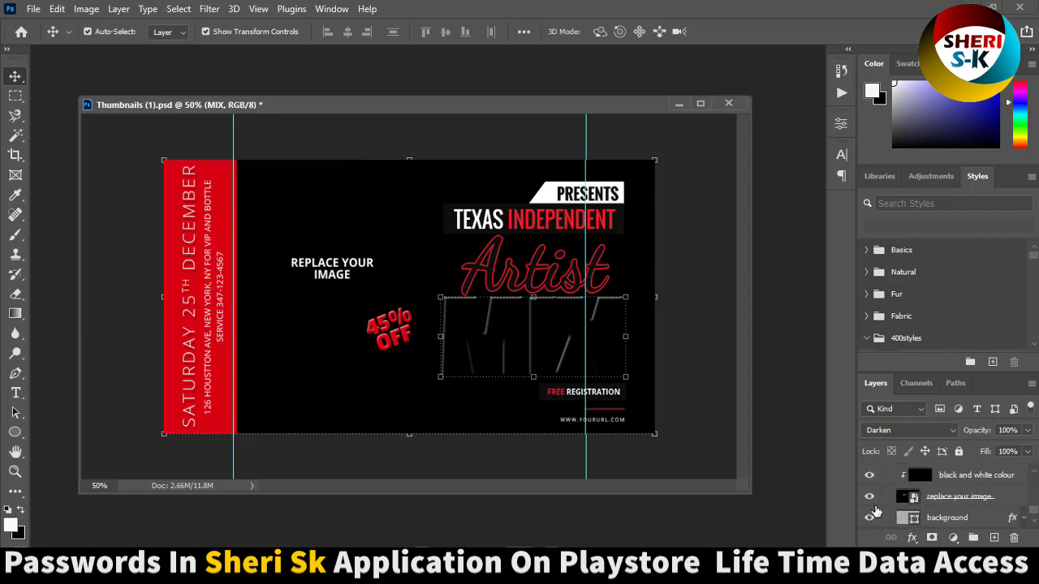
left_click(871, 497)
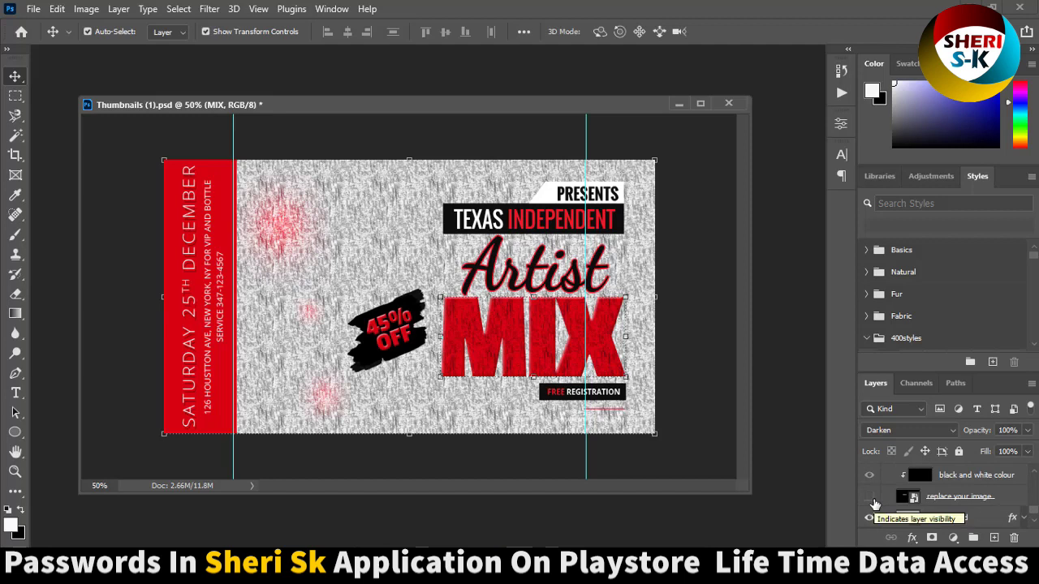
- Close Thumbnails (1) without saving and open the Thumbnails (22) design
left_click(728, 103)
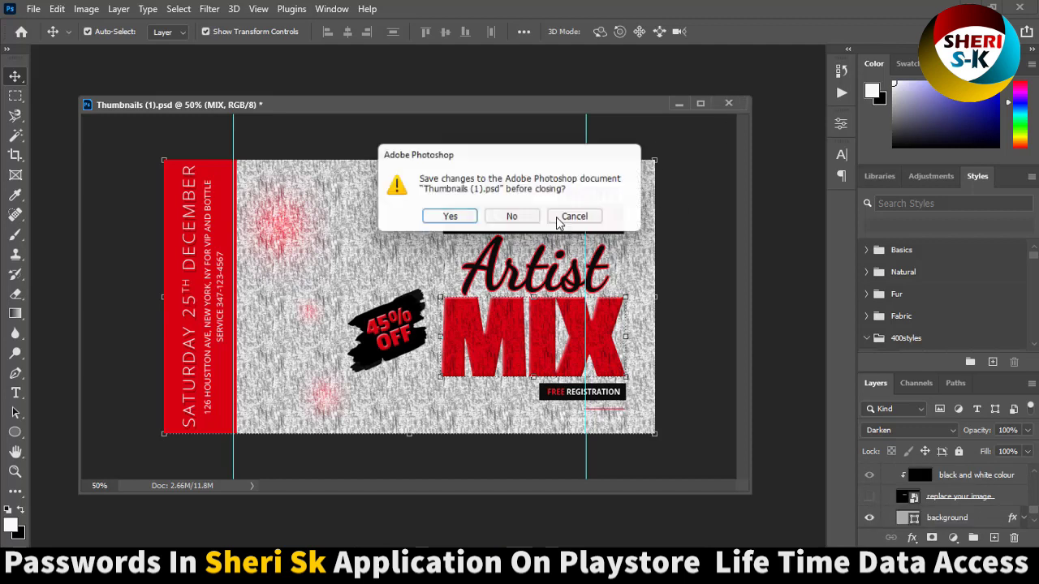
left_click(514, 219)
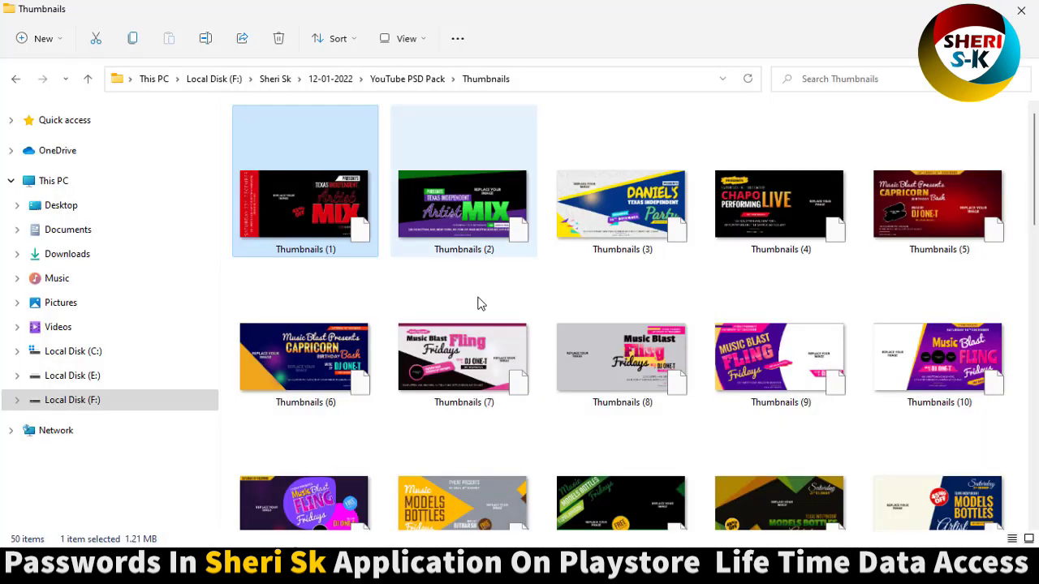
scroll(495, 316, "down", 4)
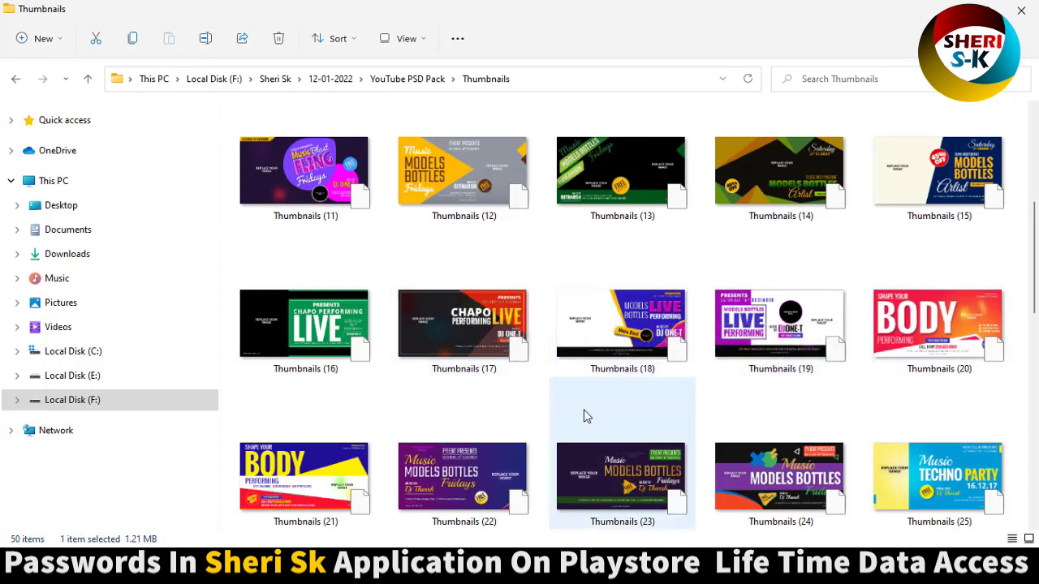
double_click(461, 463)
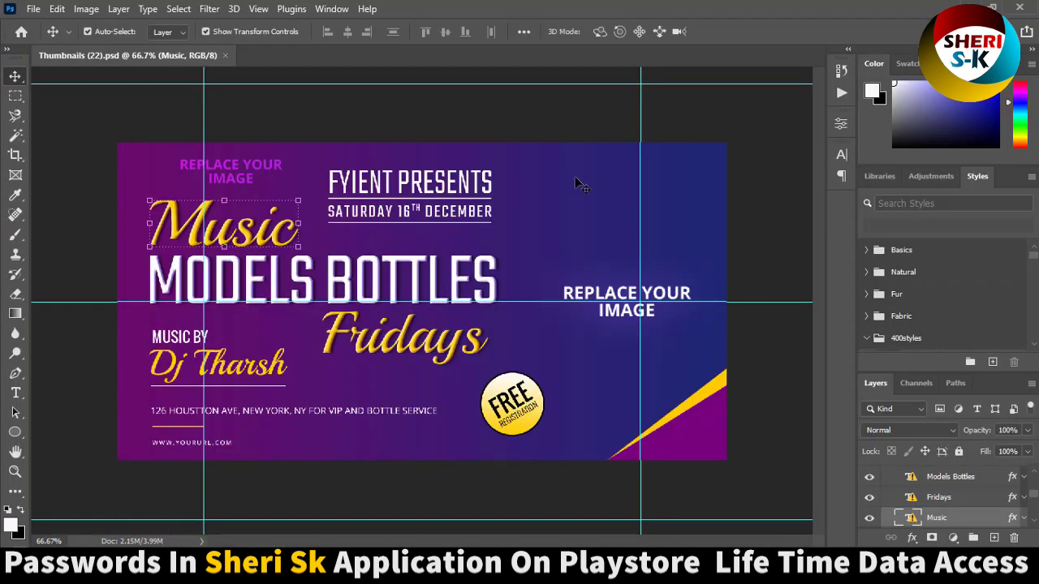
- Select the background layers, toggle 'replace your image', and open its smart object
left_click(575, 178)
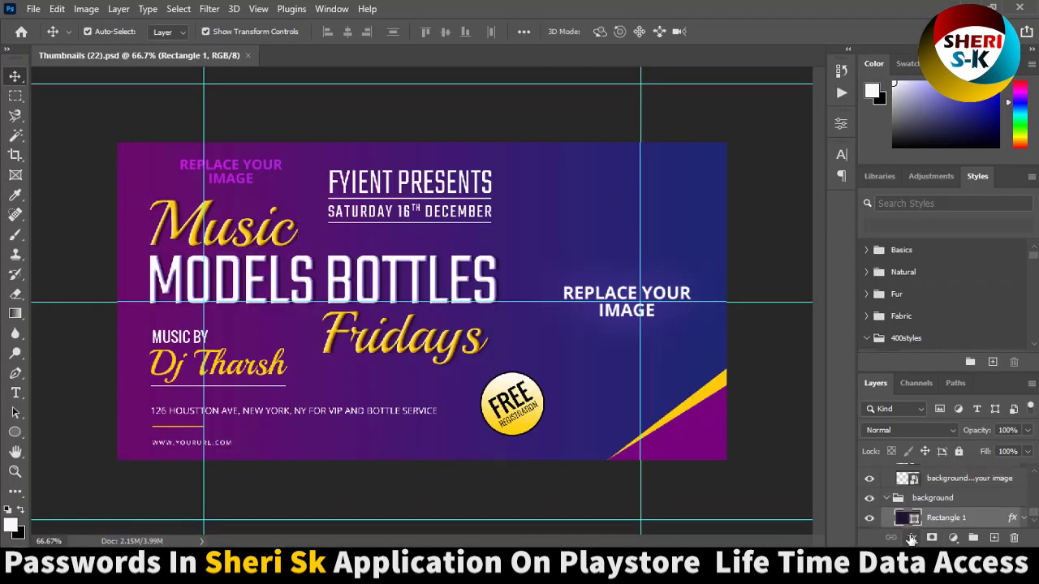
left_click(933, 479)
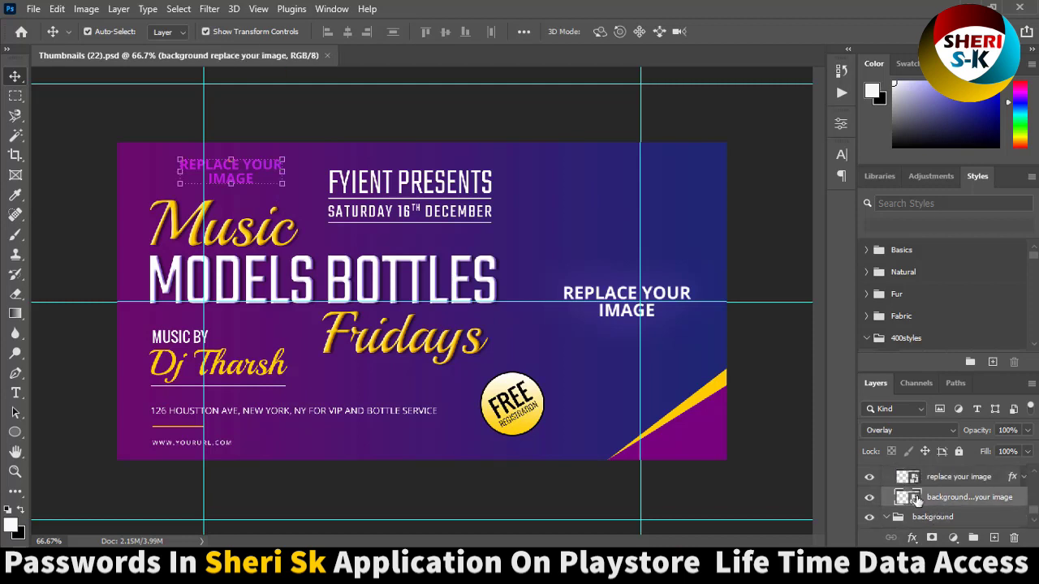
scroll(917, 502, "up", 1)
left_click(949, 497)
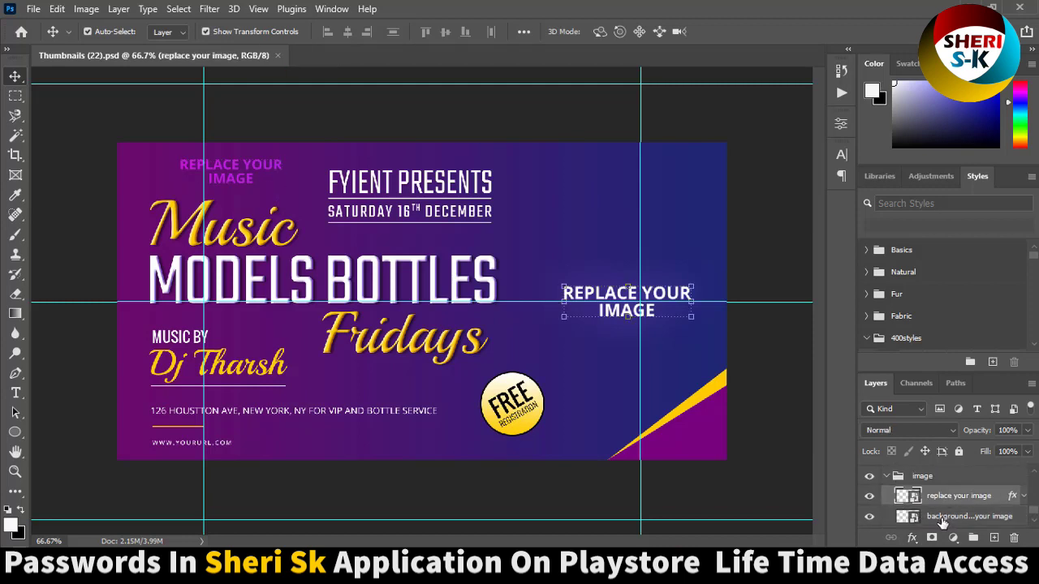
left_click(869, 497)
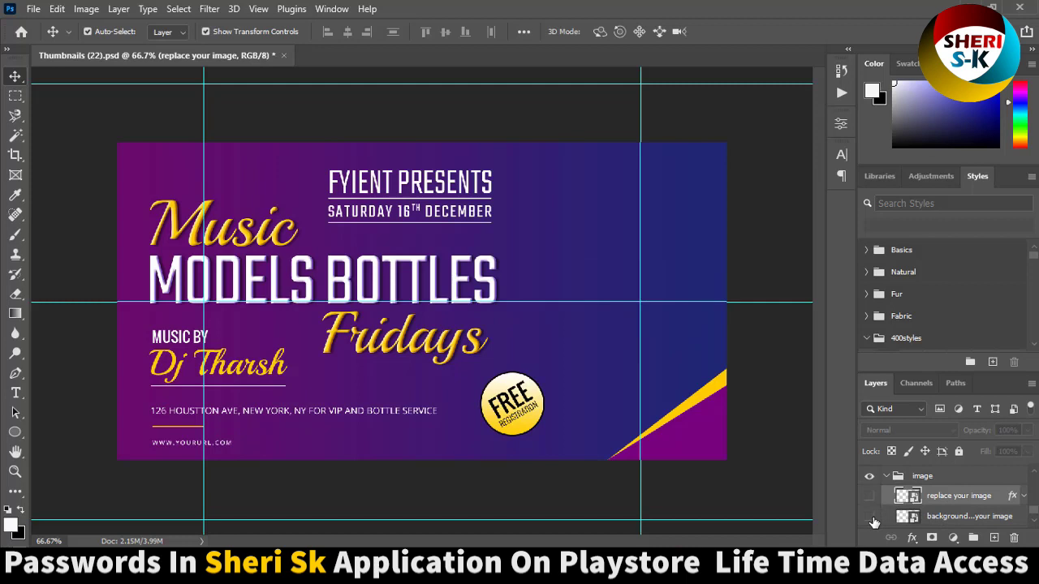
left_click(869, 495)
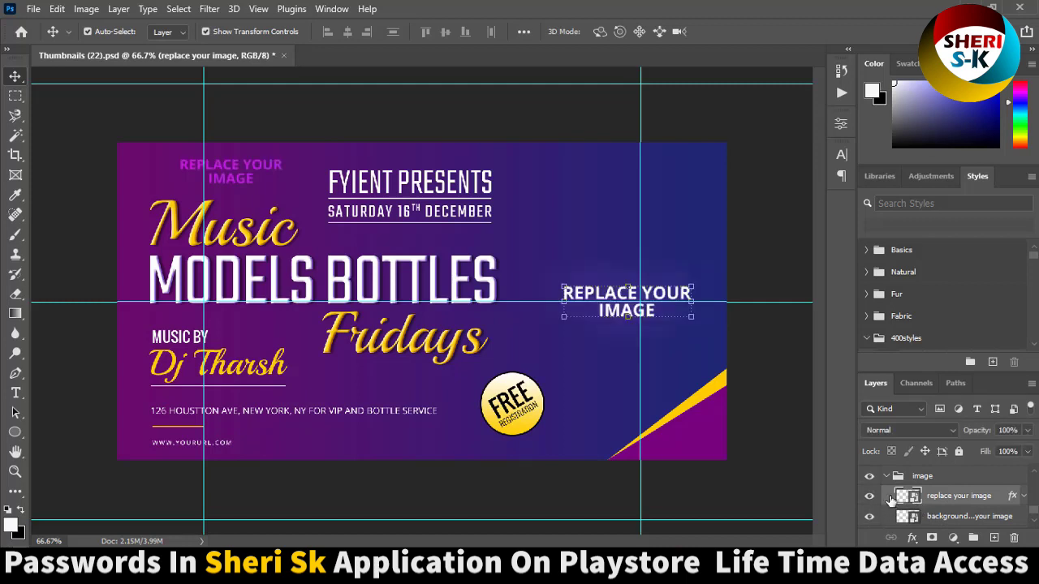
double_click(908, 497)
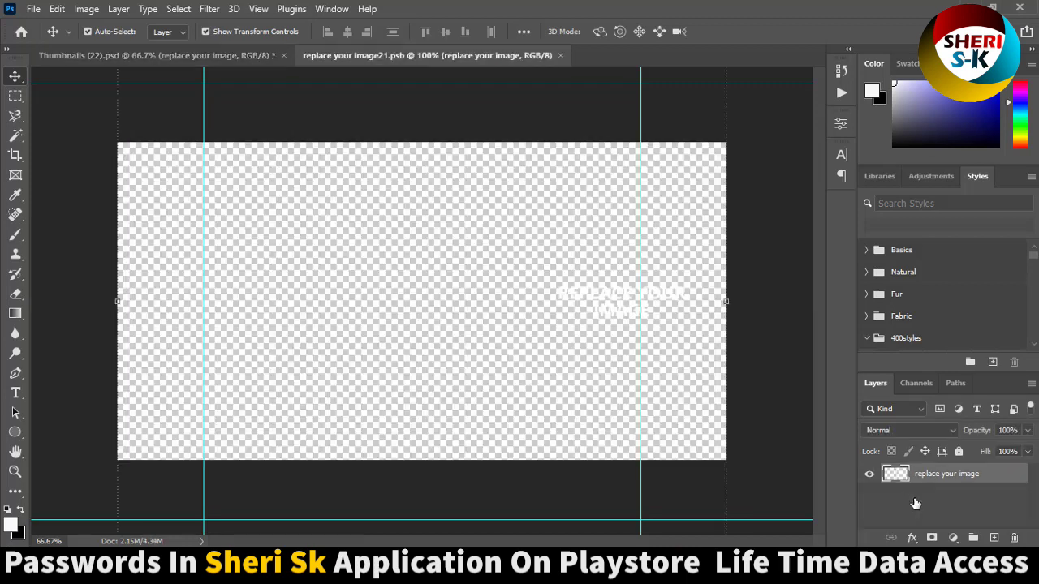
- Open the woman-at-desk photo from E:\Girls\Poster Girl 55sk
left_click(33, 9)
left_click(50, 39)
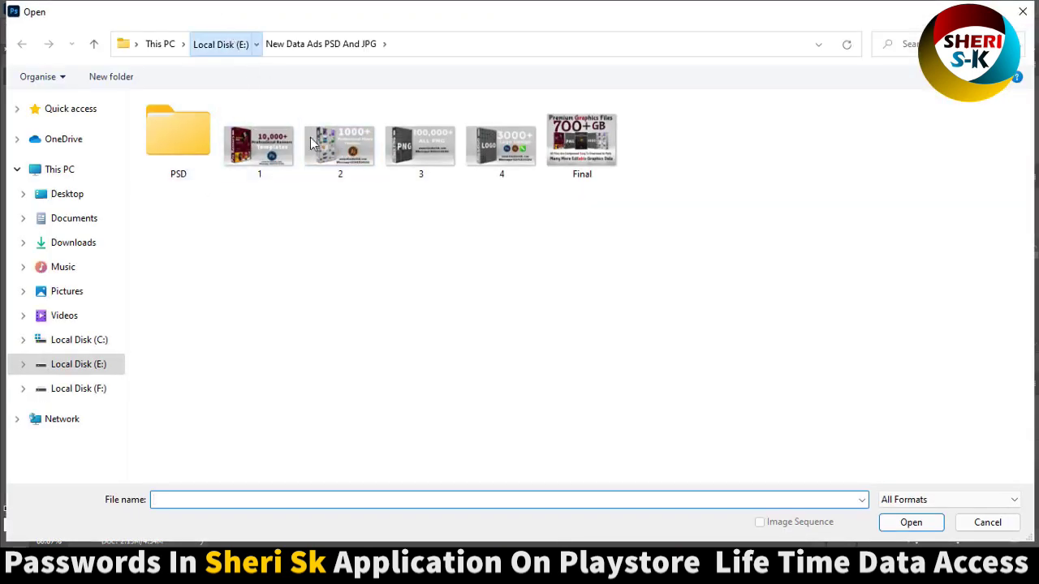
left_click(219, 43)
double_click(333, 266)
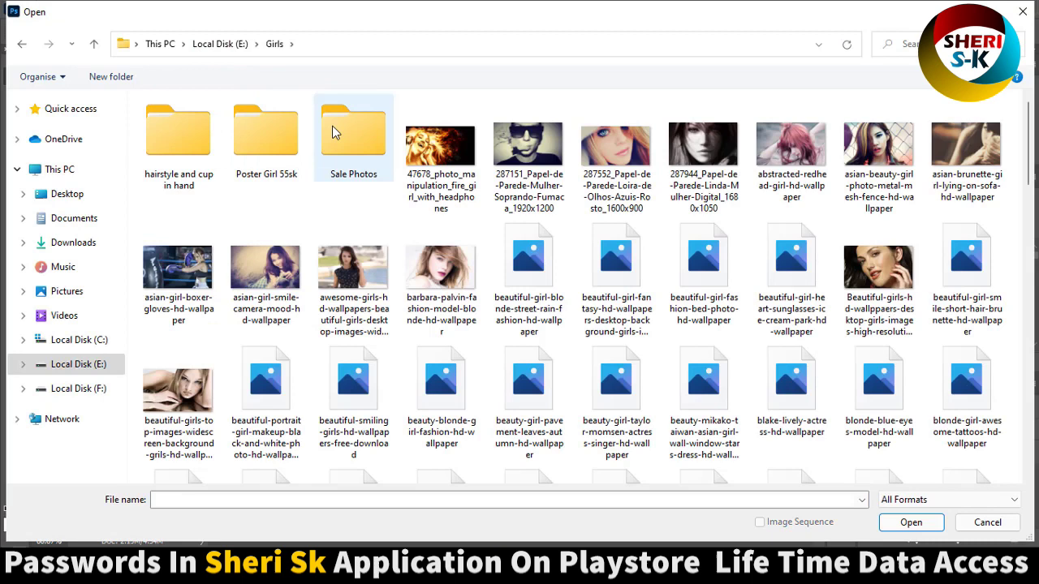
double_click(263, 138)
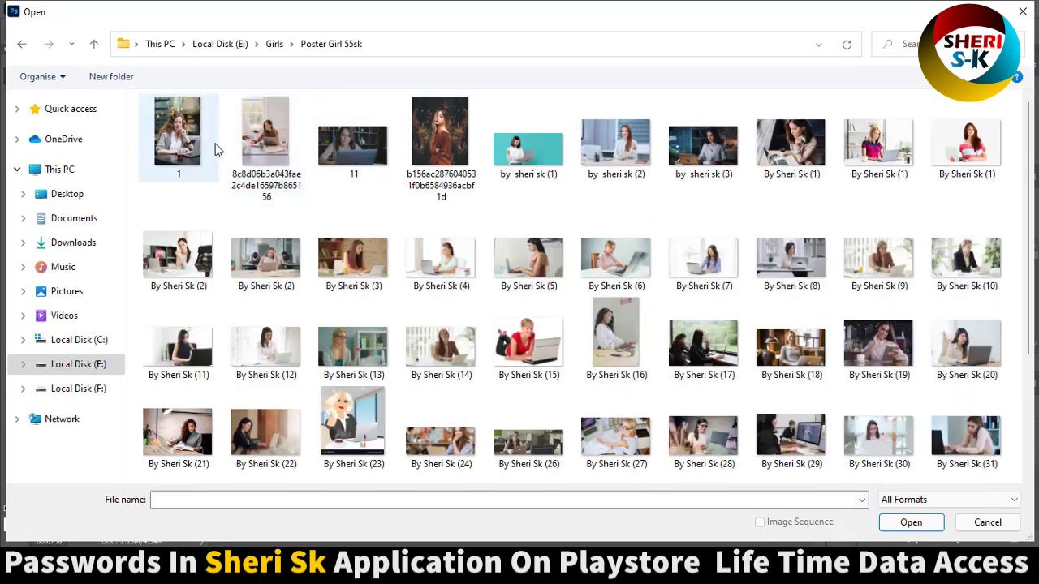
double_click(246, 145)
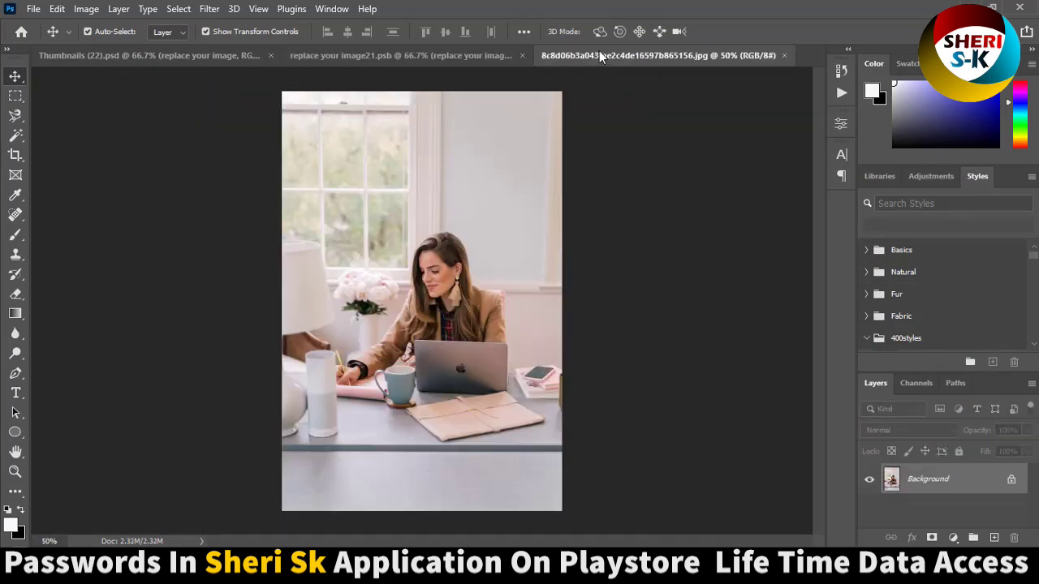
- Drag the desk photo into the smart object, close the JPG, save, and return to Thumbnails (22)
left_click_drag(584, 55, 225, 150)
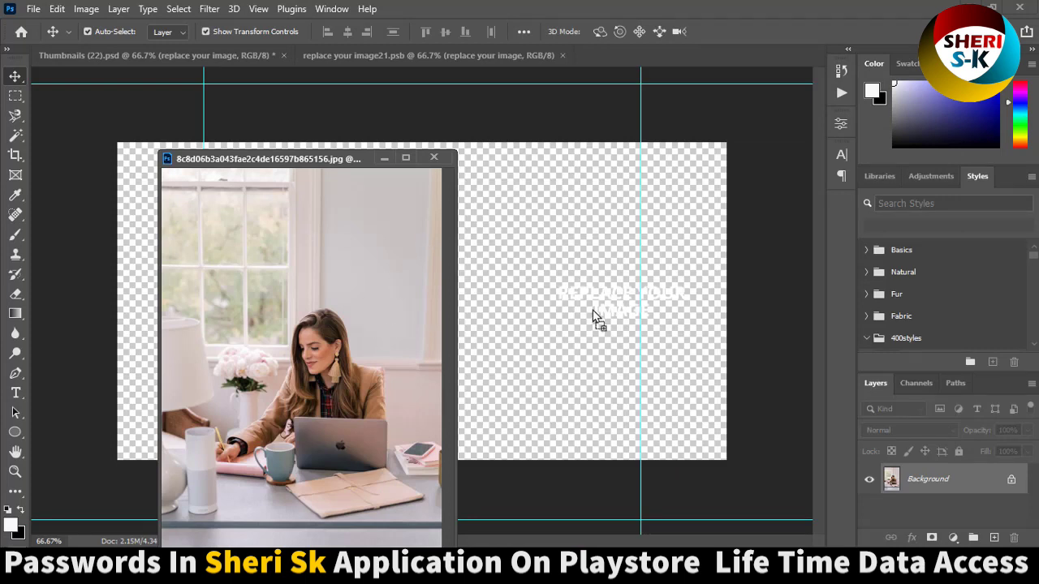
mouse_move(357, 318)
left_mouse_down()
mouse_move(592, 354)
mouse_move(647, 246)
left_mouse_up()
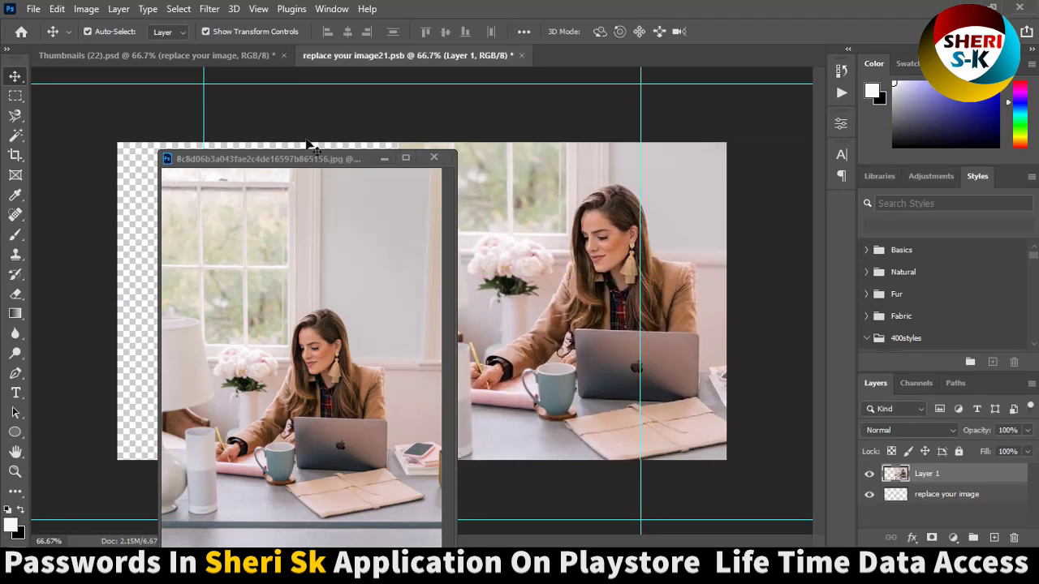
left_click(433, 157)
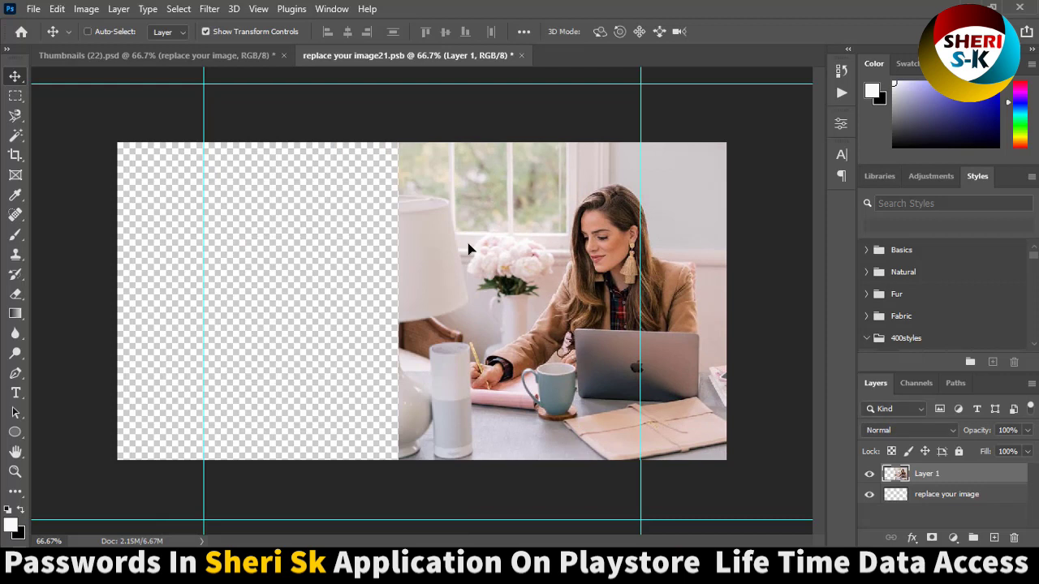
key("ctrl+s")
left_click(154, 55)
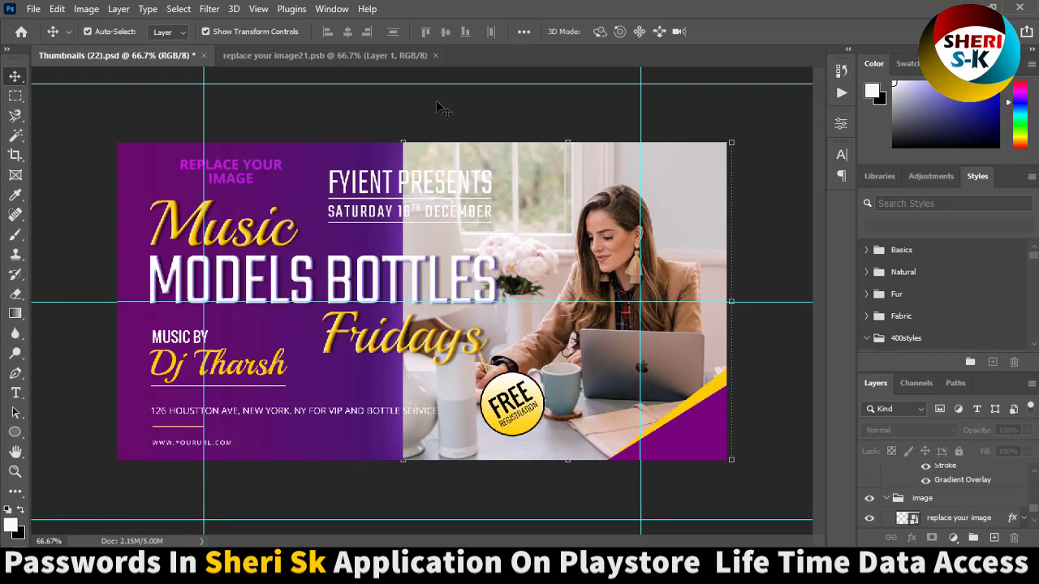
- Close the smart object, merge layers, and resize Thumbnails (22) to 1280 × 720 pixels
left_click(435, 56)
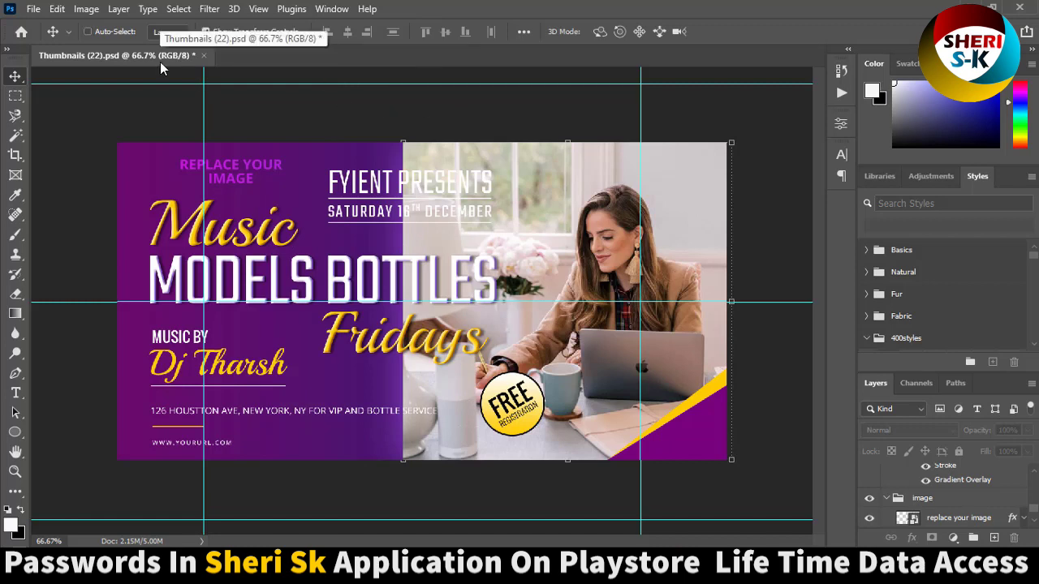
key("ctrl+shift+e")
left_click_drag(160, 56, 248, 129)
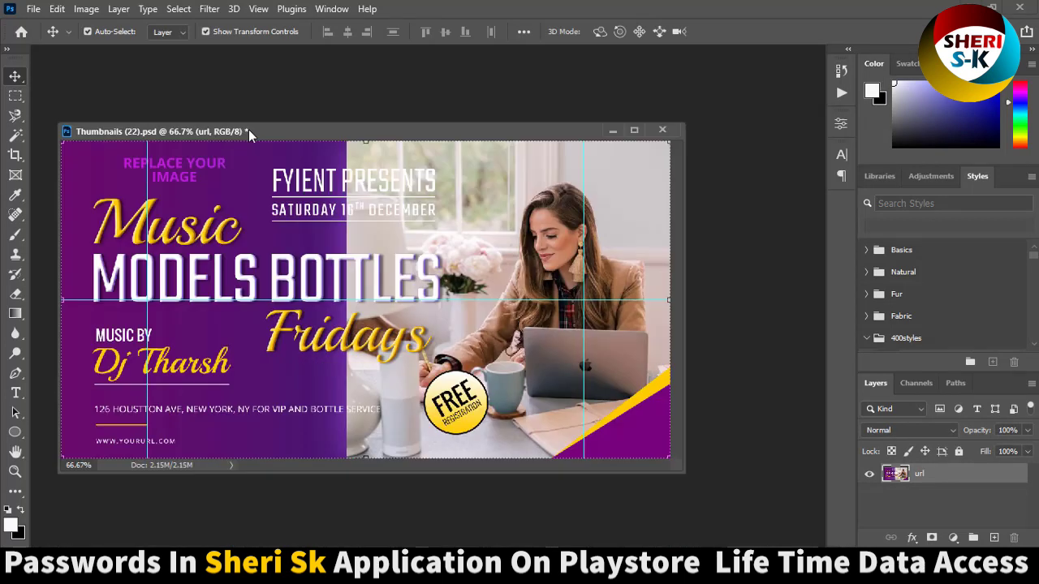
right_click(249, 129)
left_click(289, 152)
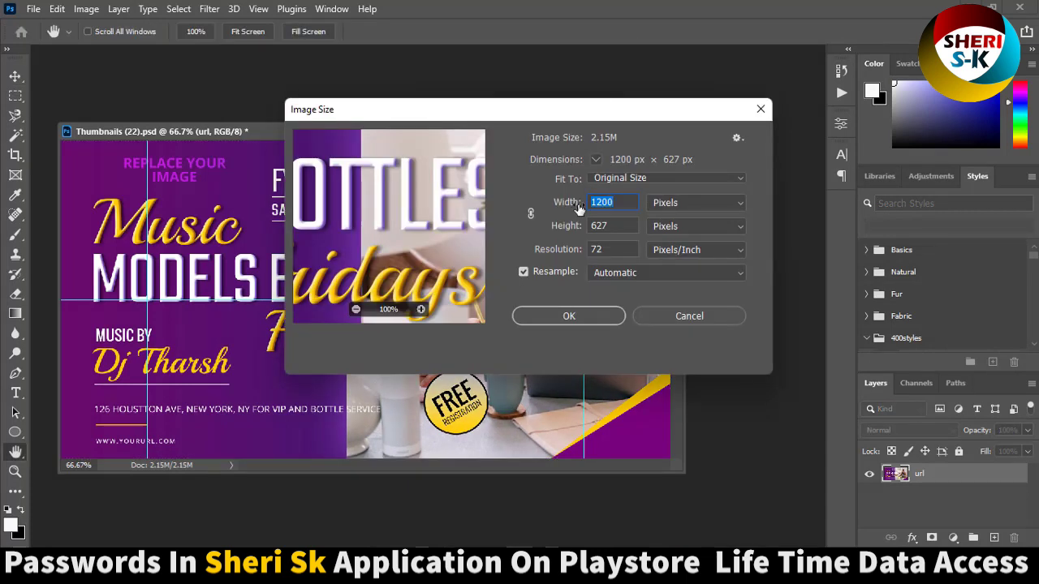
type("128")
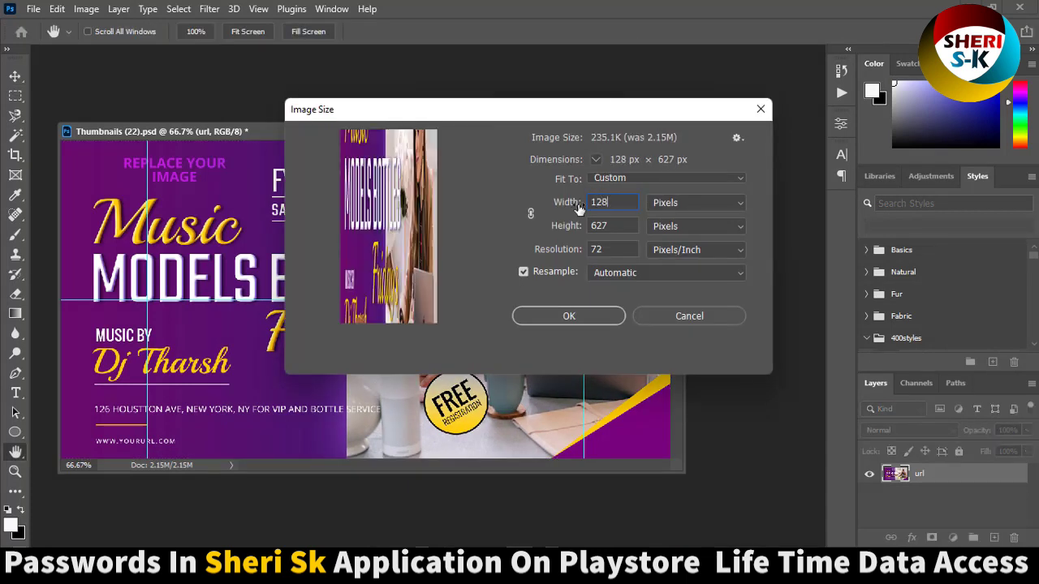
type("0")
double_click(621, 226)
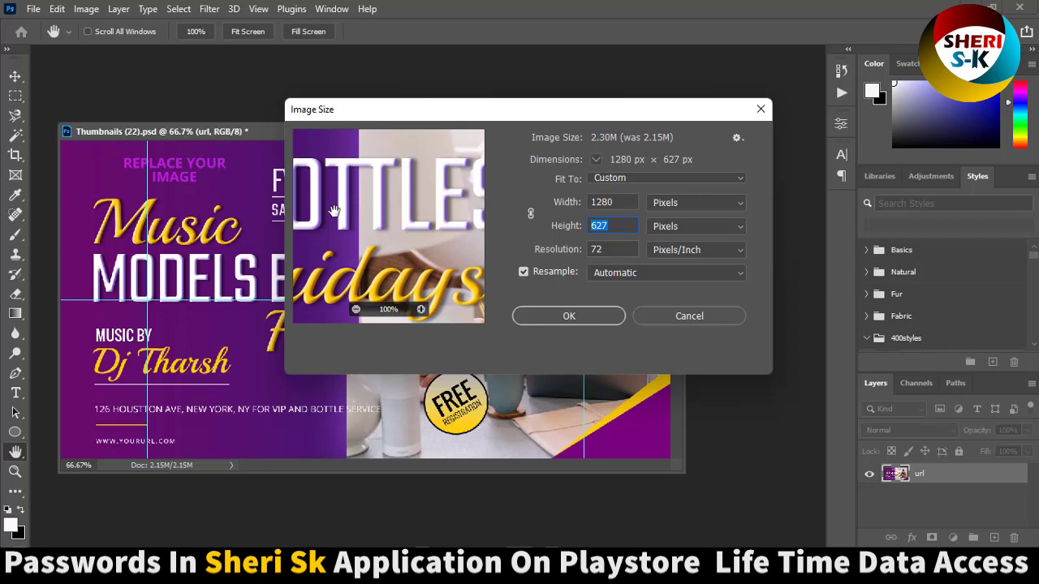
type("720")
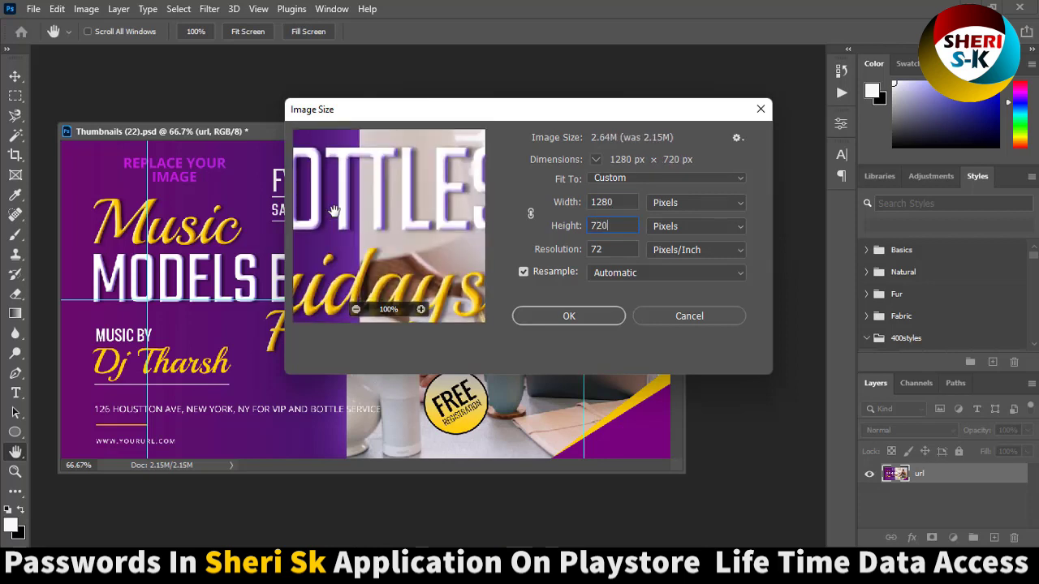
key("Return")
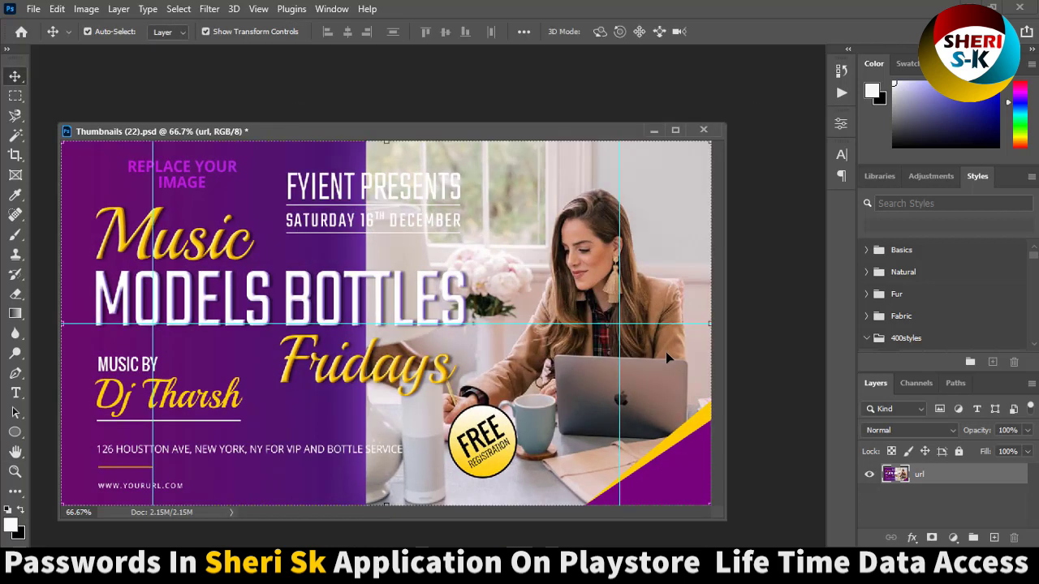
- Zoom out to view the resized design, then close it without saving
key("ctrl+minus")
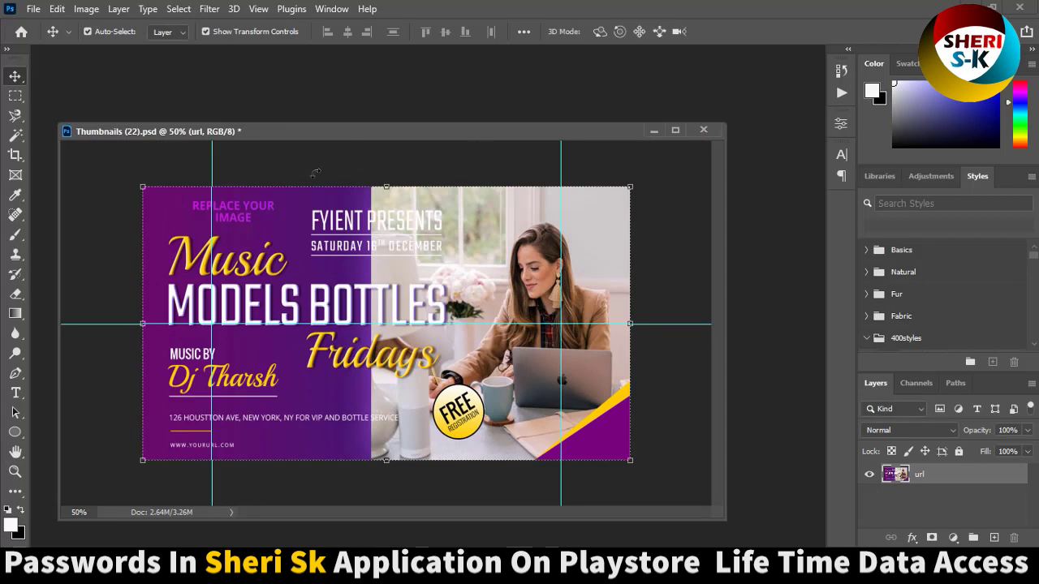
left_click(702, 130)
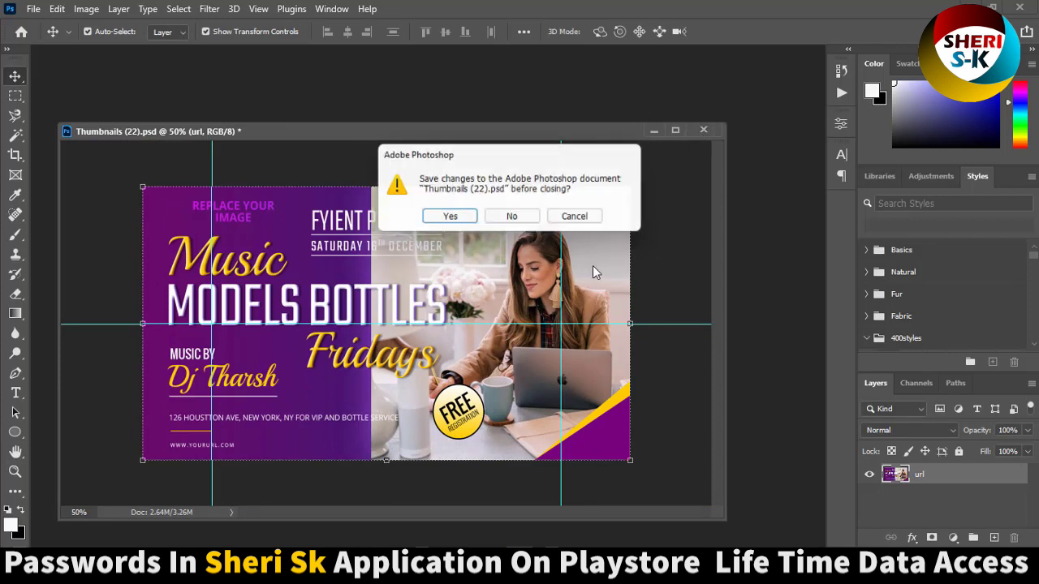
left_click(531, 220)
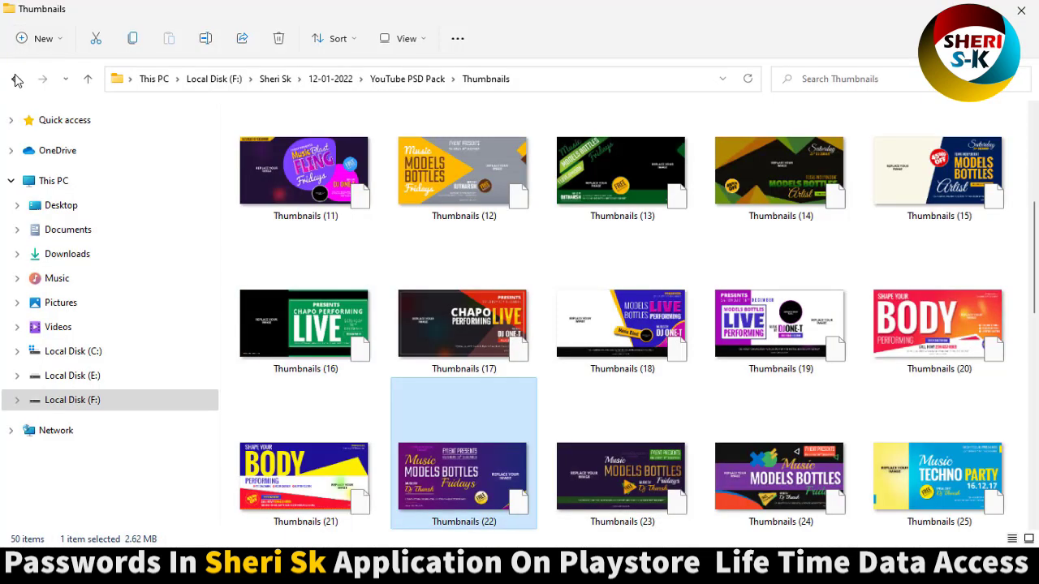
- Open YT Art Cover (9) from the YT Art Cover folder, browsing covers as large icons
left_click(16, 78)
double_click(463, 189)
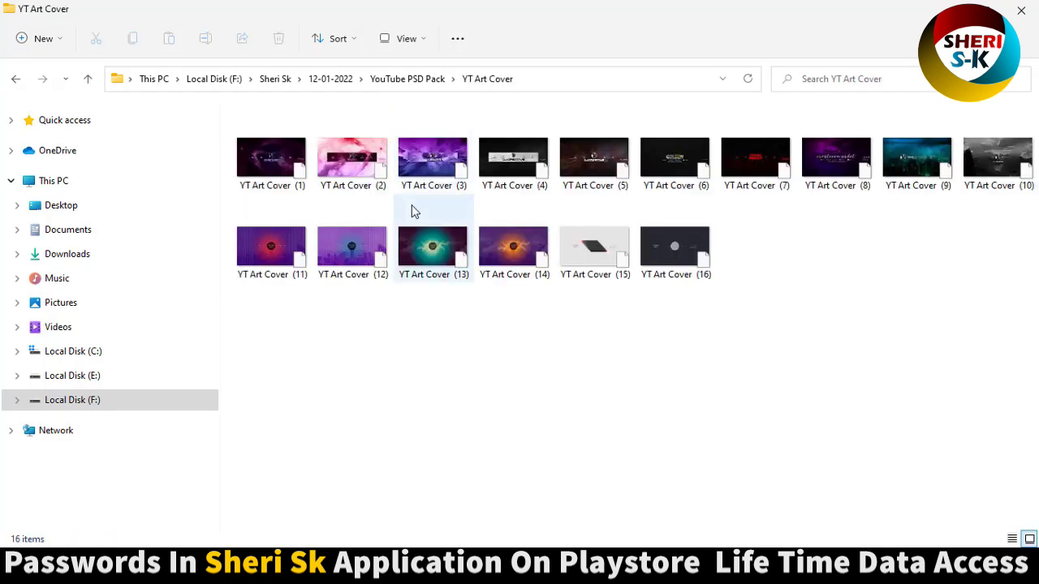
mouse_move(433, 164)
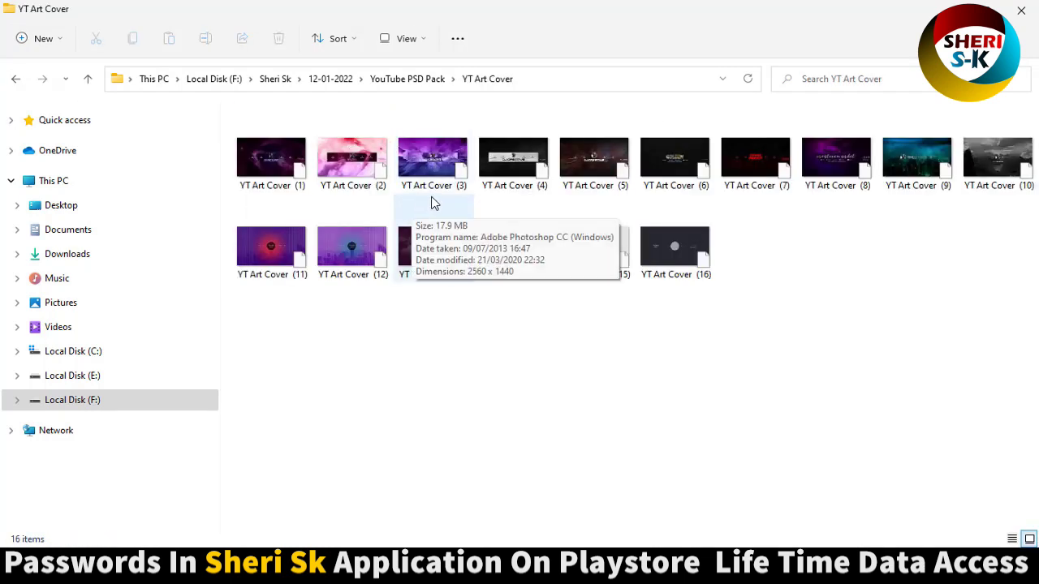
scroll(430, 196, "up", 2, "ctrl")
scroll(431, 199, "up", 2, "ctrl")
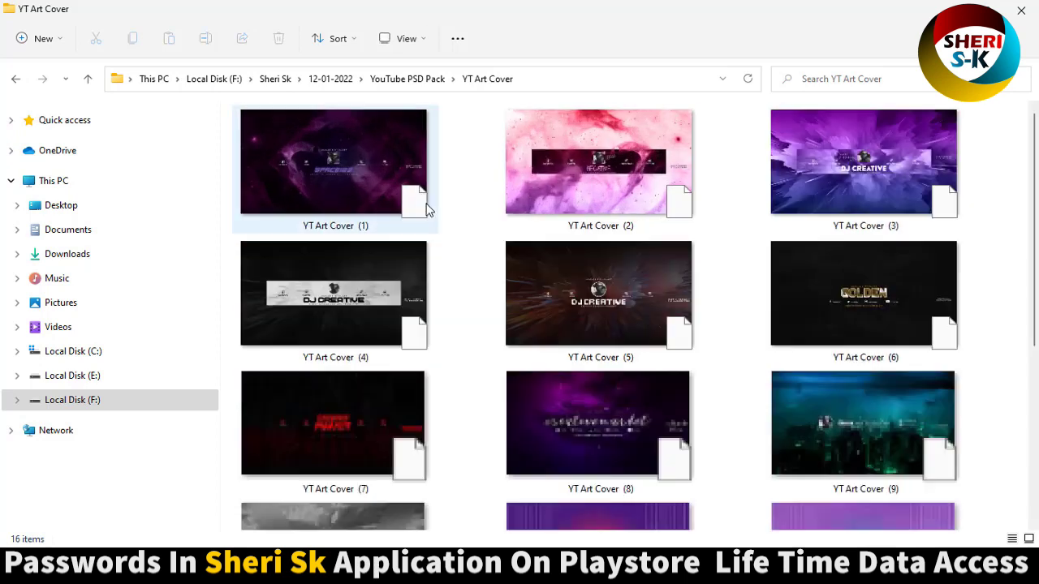
scroll(445, 235, "down", 5)
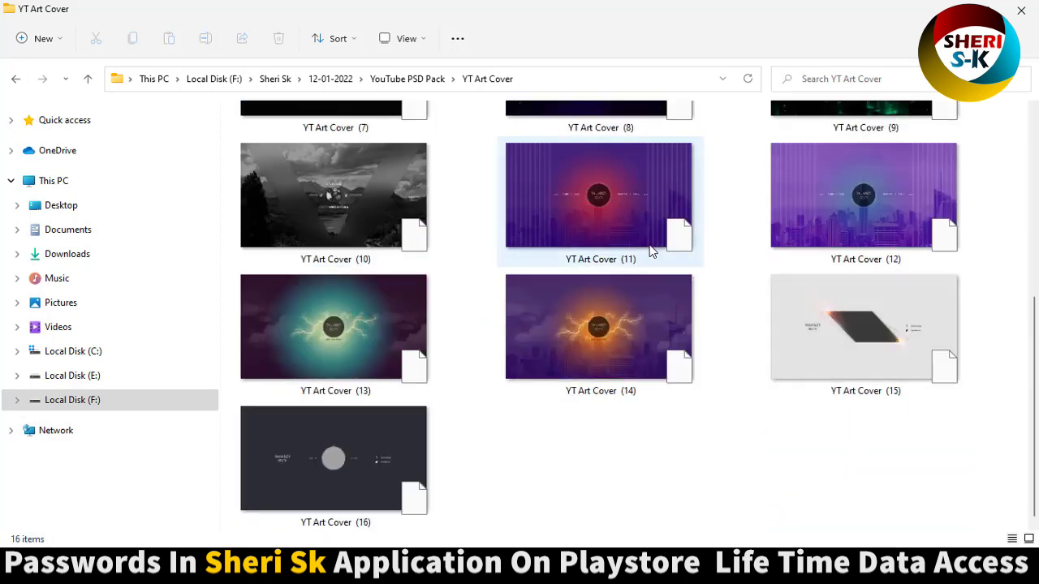
scroll(656, 246, "up", 5)
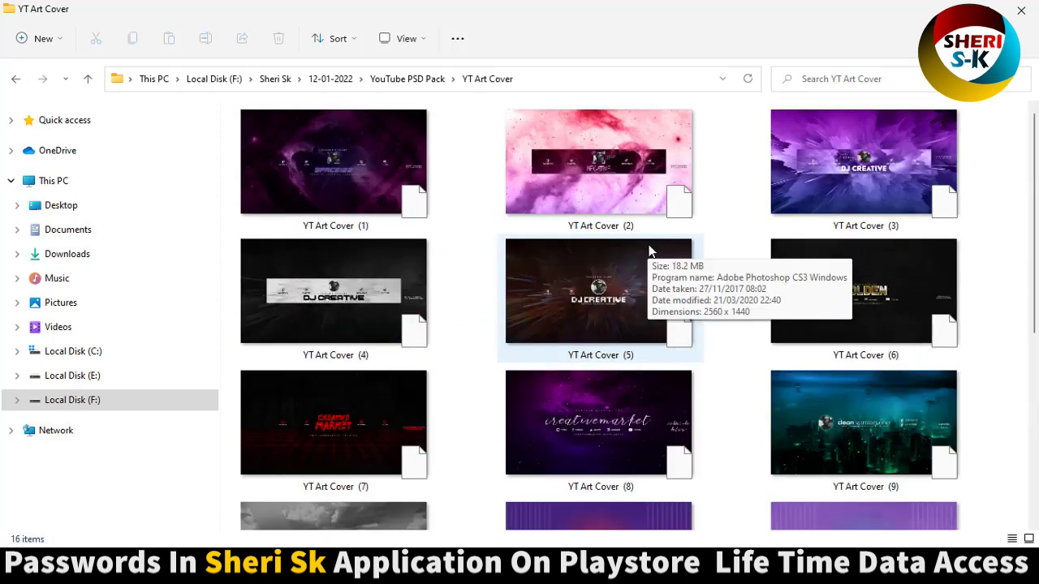
double_click(887, 400)
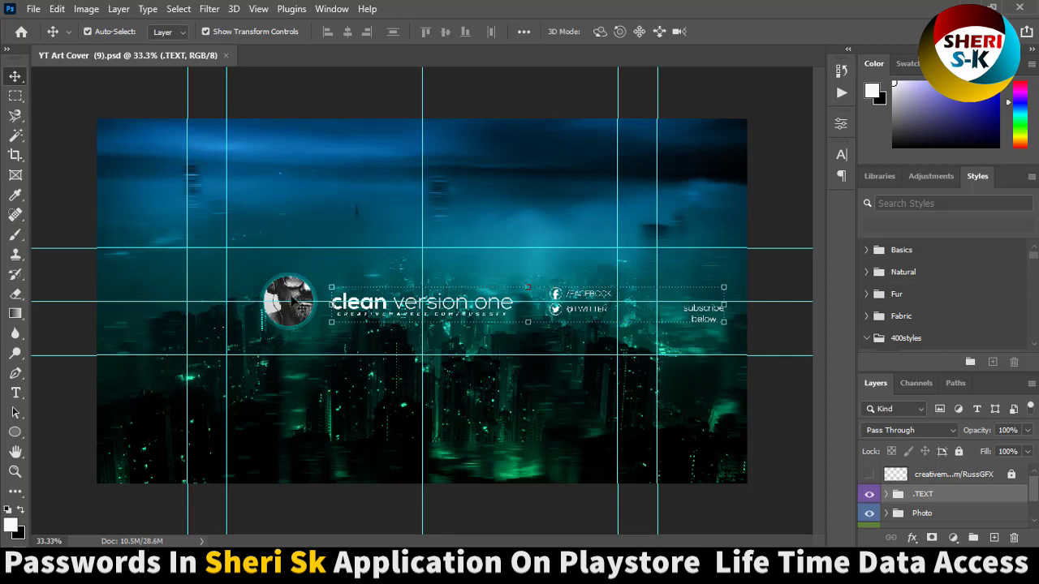
- Hide and re-show the profile photo smart-object layer in the Photo group
left_click(293, 302)
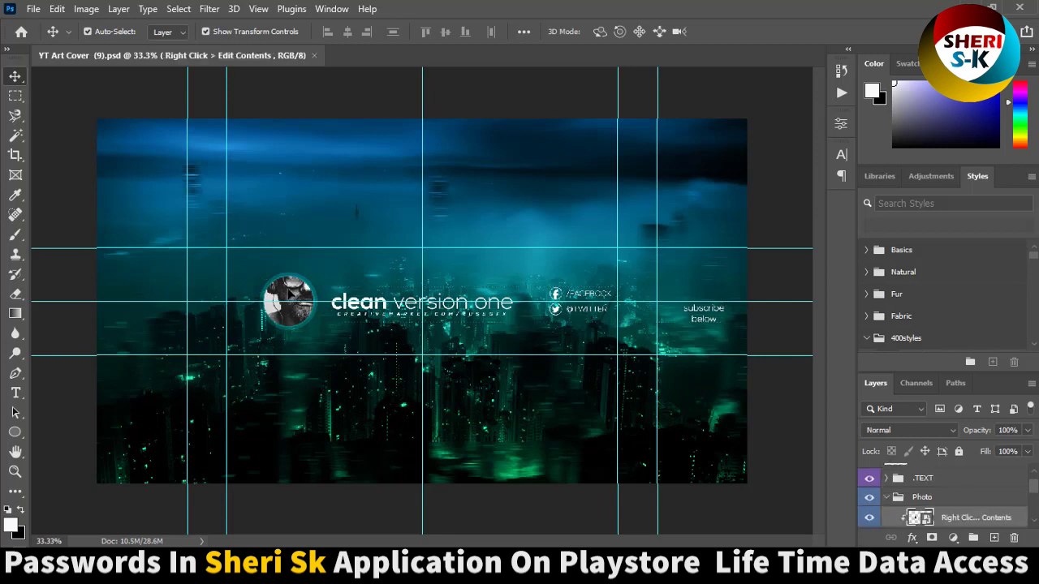
left_click(869, 519)
left_click(869, 520)
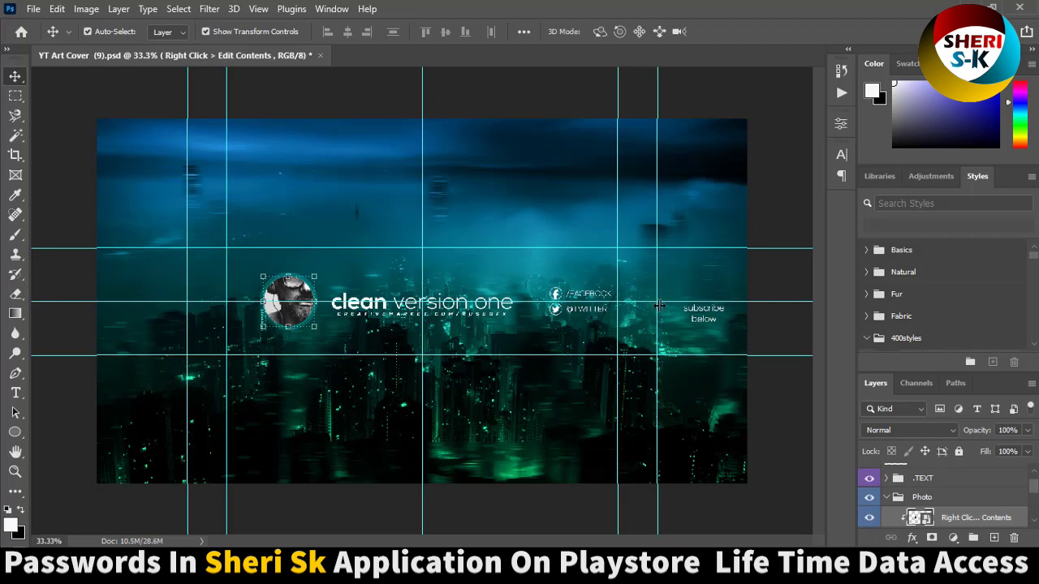
- Zoom in on the cover details, then close YT Art Cover (9) without saving
key("ctrl+plus")
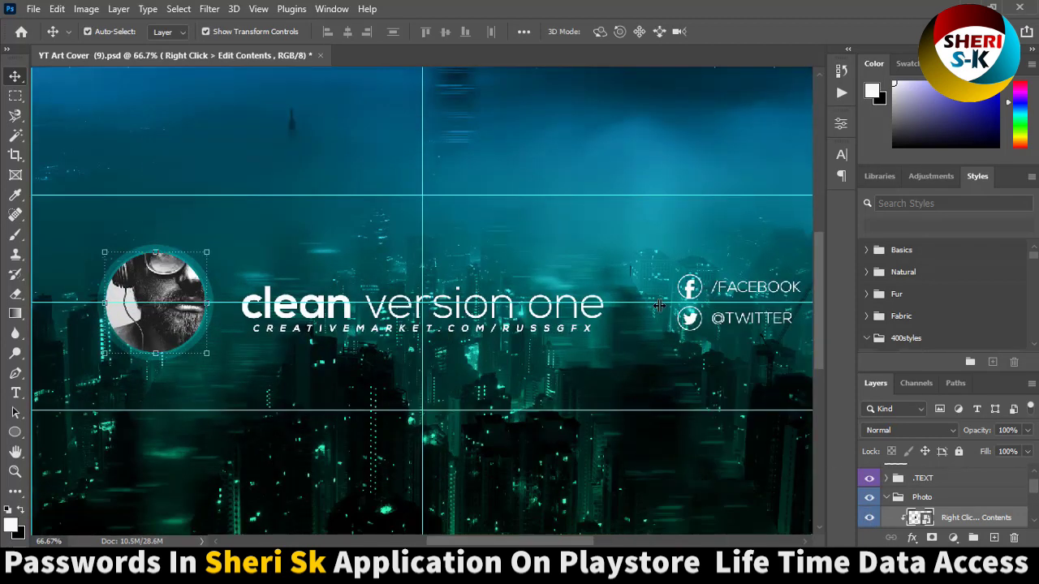
scroll(629, 342, "down", 2)
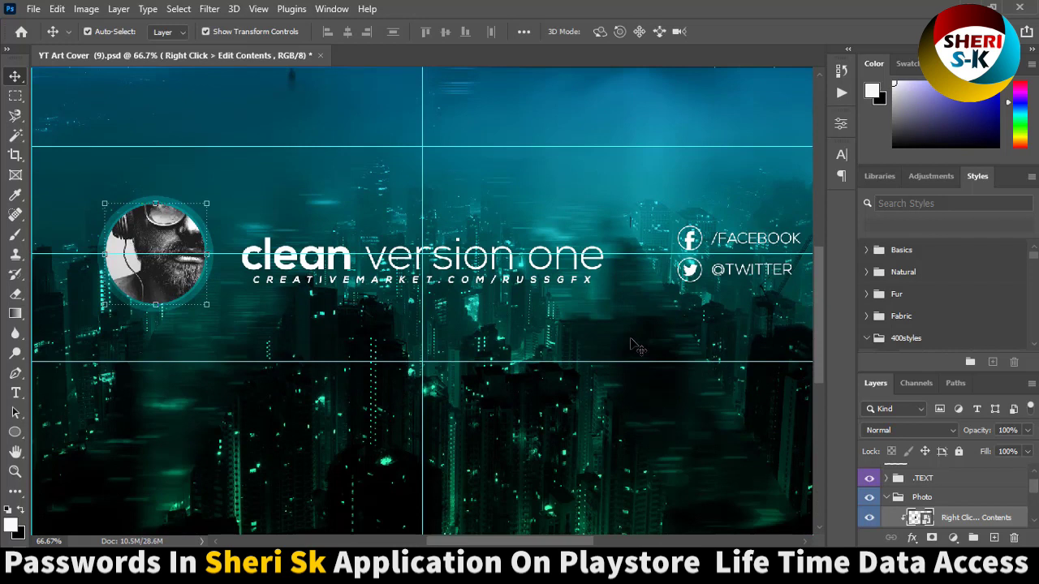
left_click(321, 55)
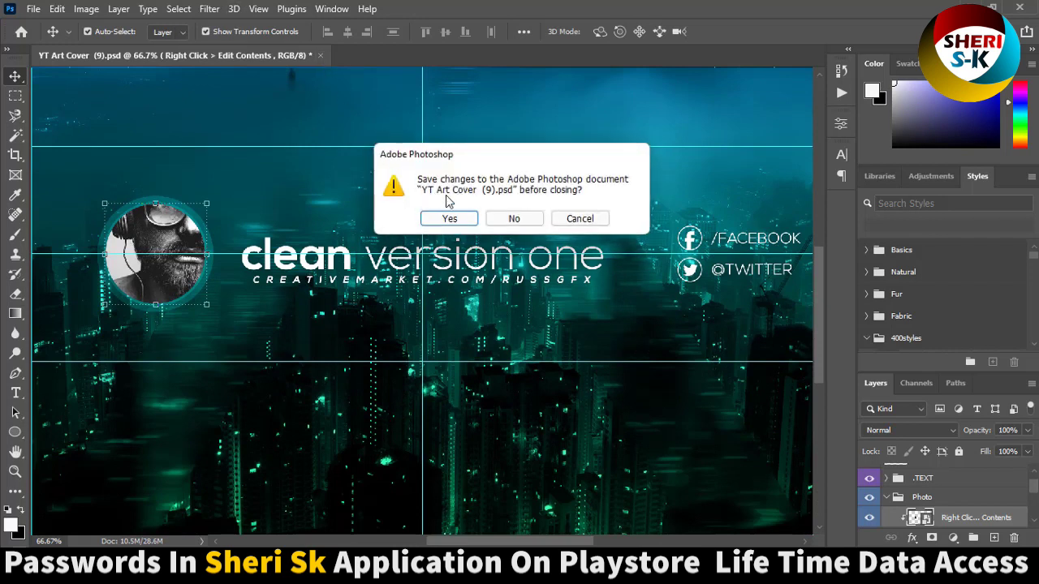
left_click(514, 222)
- Preview the pink YT Art Cover (2) design, then return to the YouTube PSD Pack folder
left_click(598, 177)
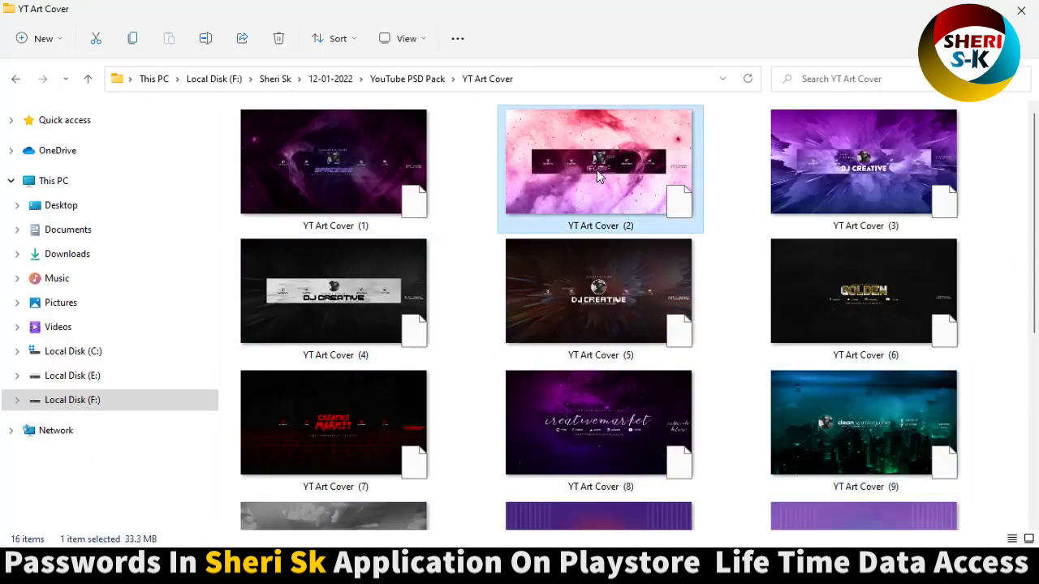
double_click(598, 177)
left_click(16, 80)
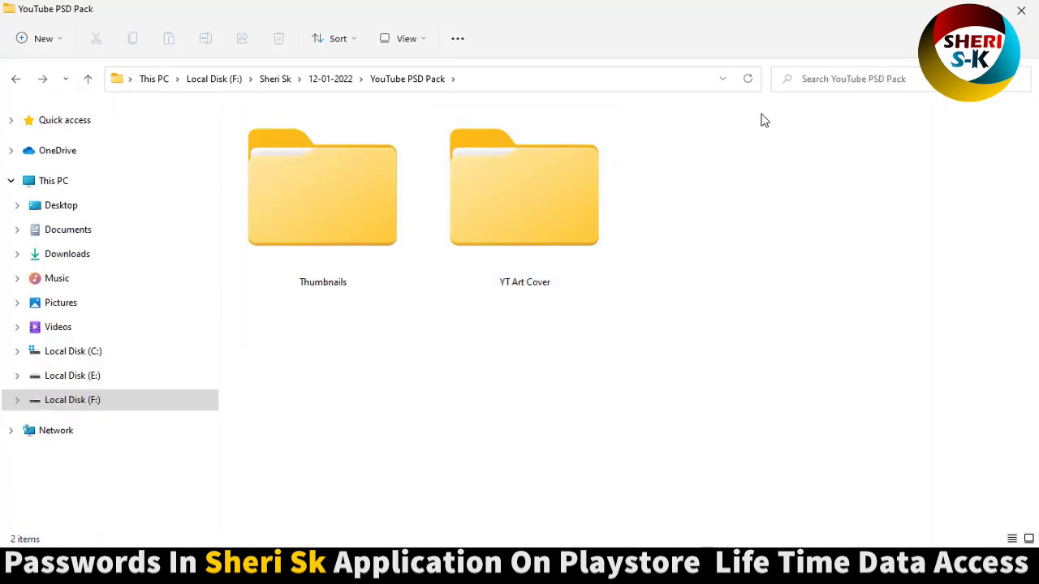